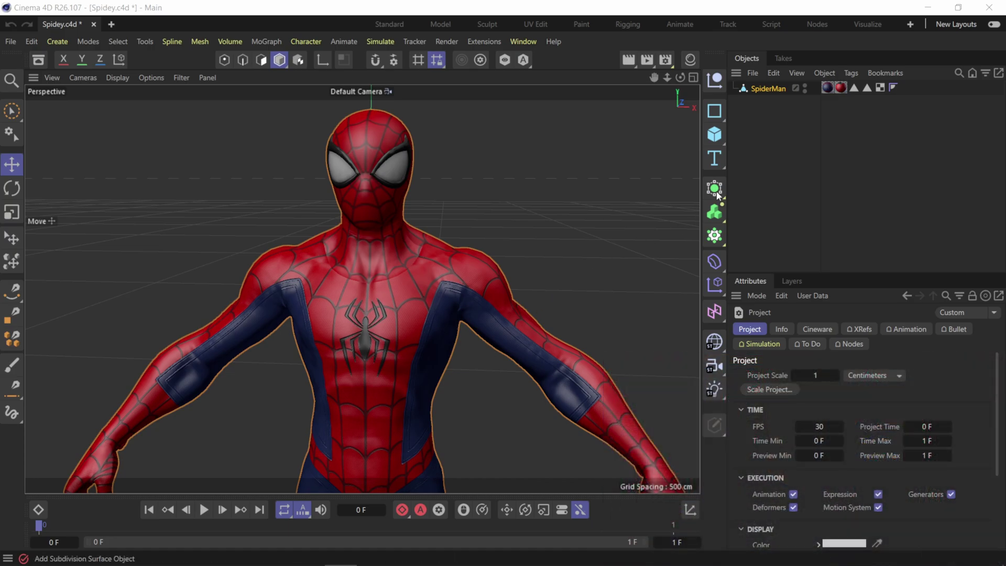
Select the Spider-Man model and orbit it from a three-quarter view back to head-on.
click(770, 89)
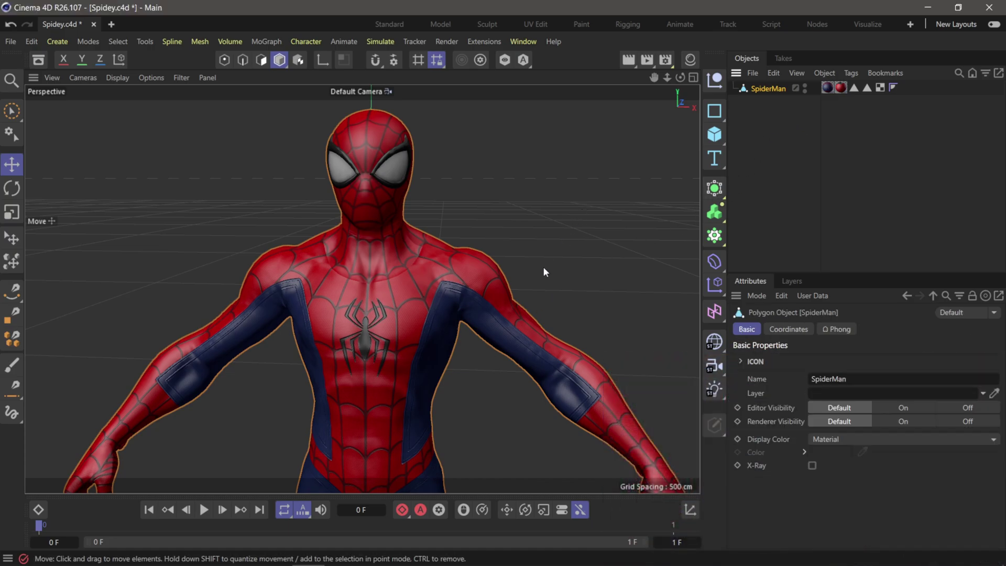
alt+drag(542, 266, 501, 263)
alt+right_drag(500, 263, 526, 275)
alt+drag(526, 276, 461, 238)
alt+right_drag(461, 237, 482, 286)
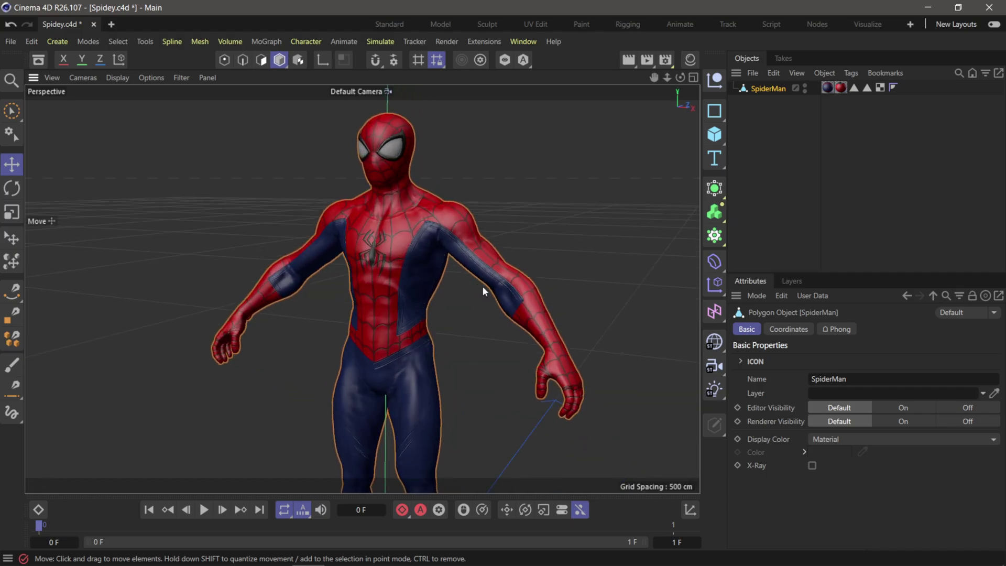
alt+drag(482, 286, 515, 284)
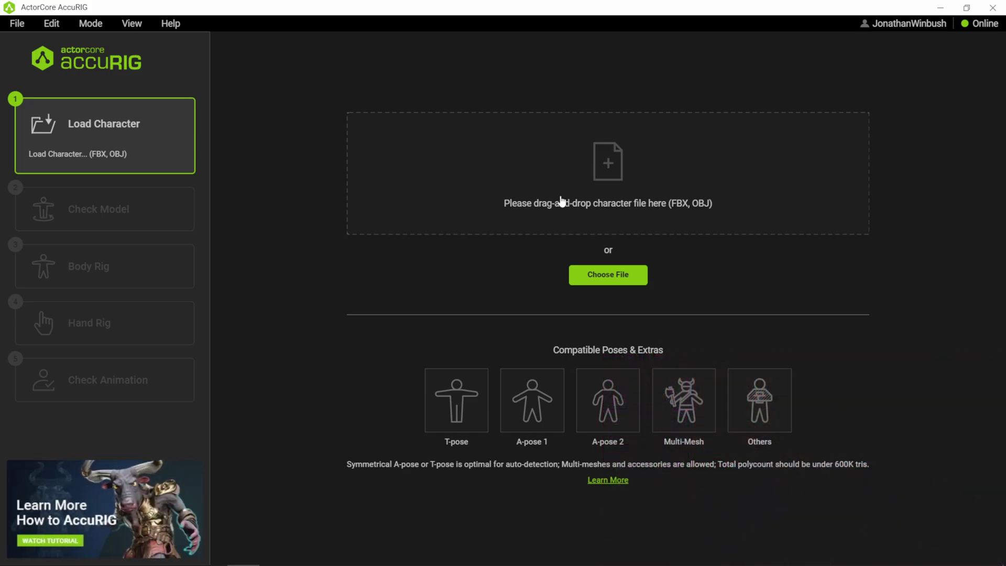
Drop SpiderMan.fbx onto AccuRIG's Load Character zone to import it.
key(super)
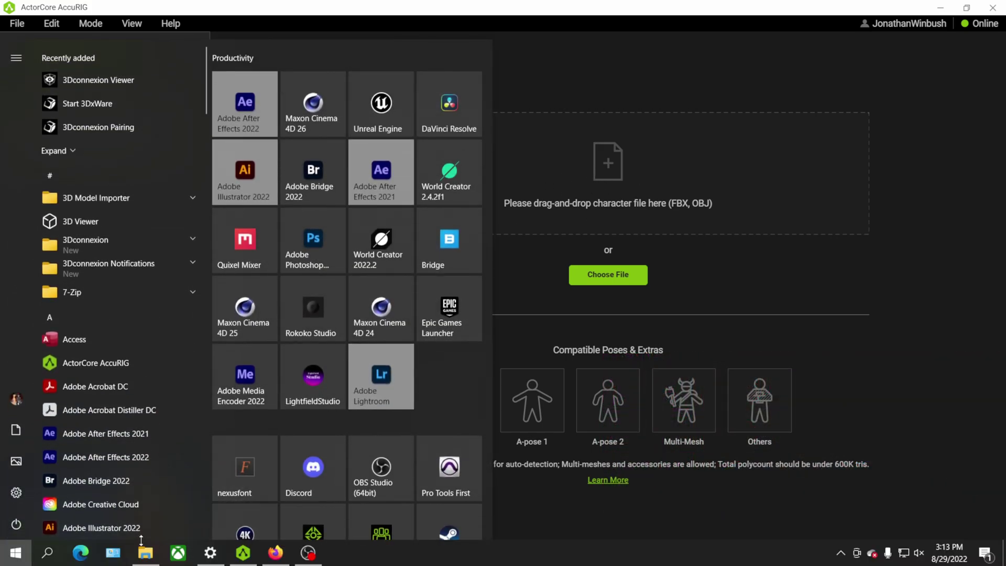
key(super)
drag(753, 411, 586, 187)
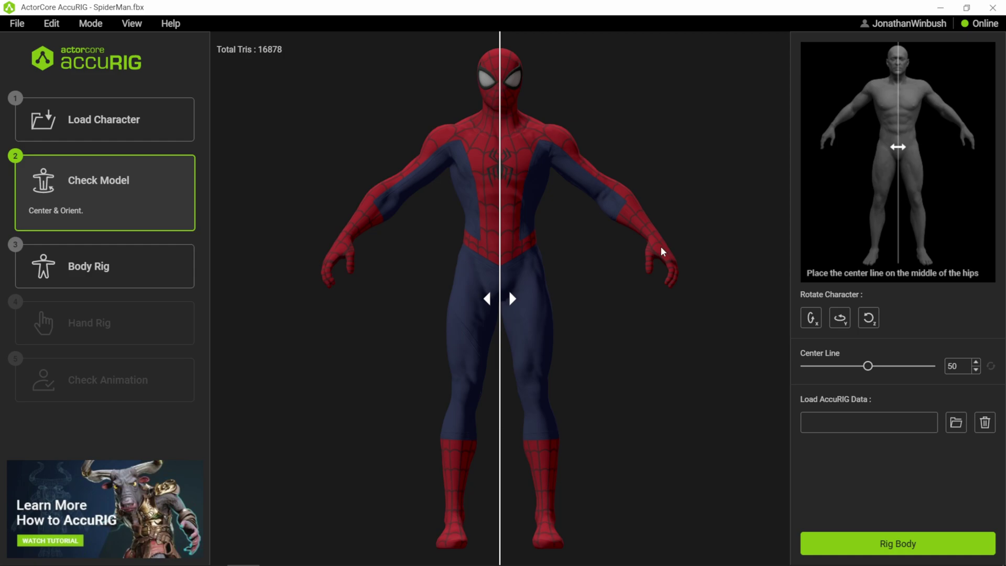
Run Rig Body so AccuRIG auto-places Spider-Man's body joints.
click(888, 543)
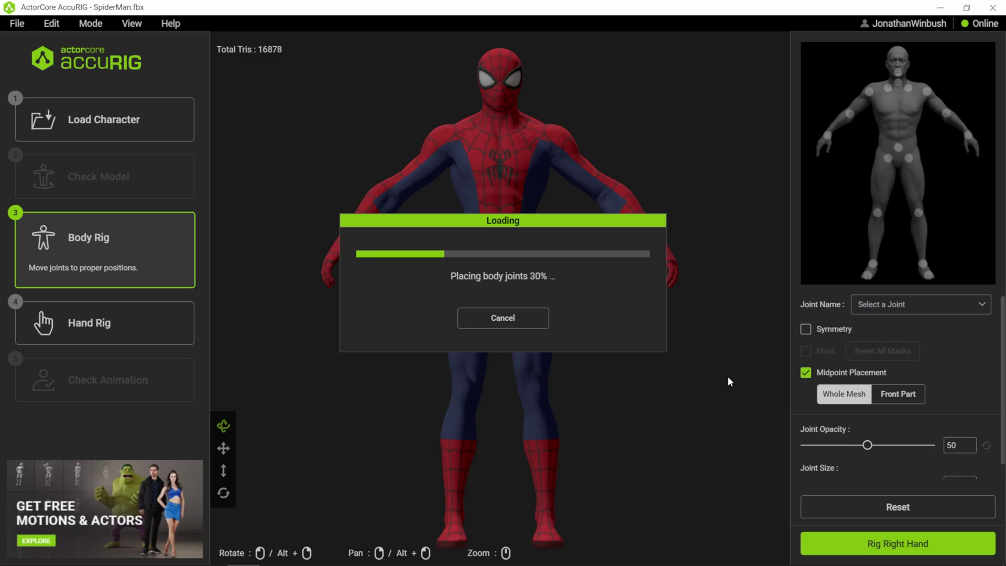
mouse_move(450, 142)
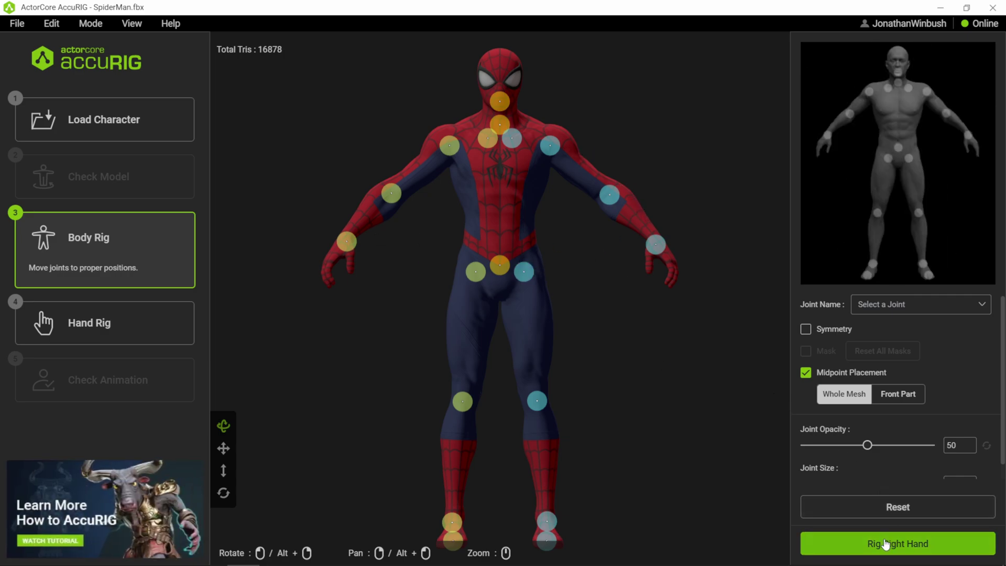
Auto-rig the right-hand then left-hand fingers, orbiting to inspect each hand's joints.
click(948, 545)
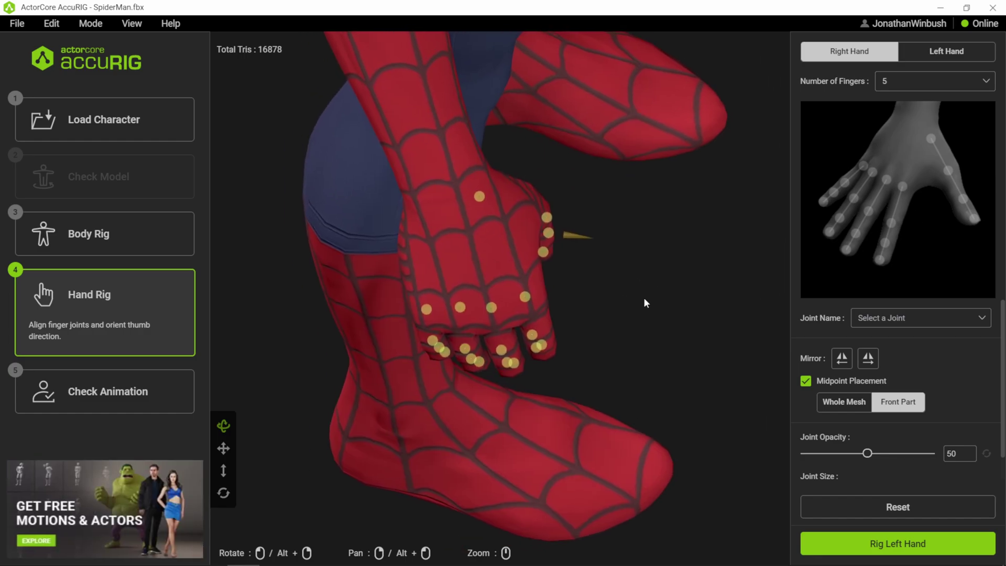
drag(644, 298, 625, 271)
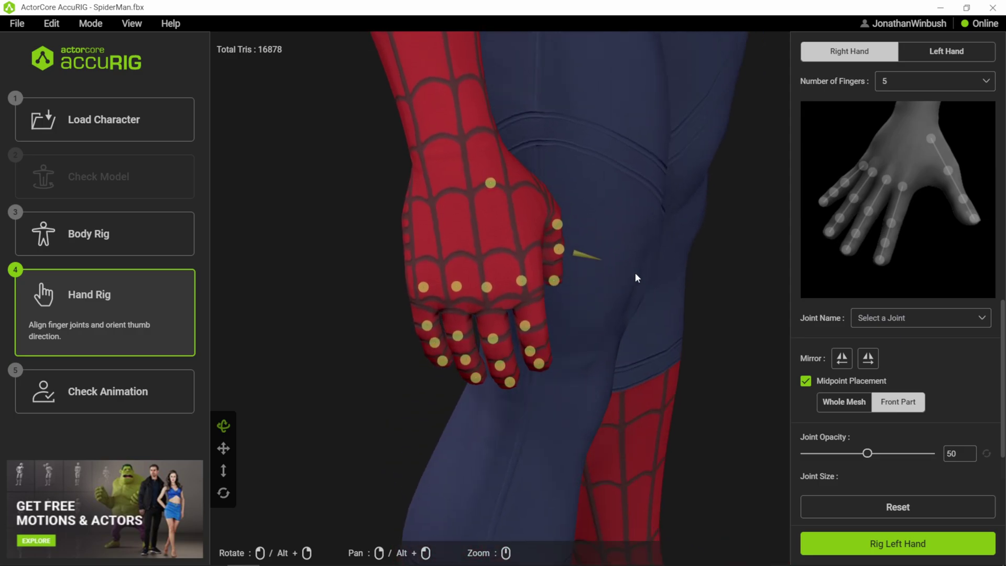
click(889, 544)
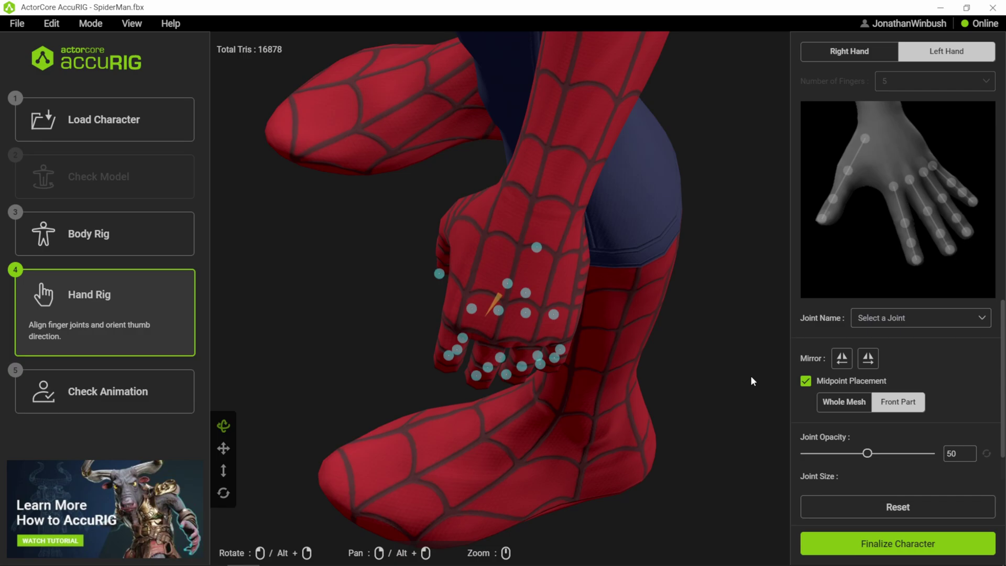
drag(686, 322, 568, 339)
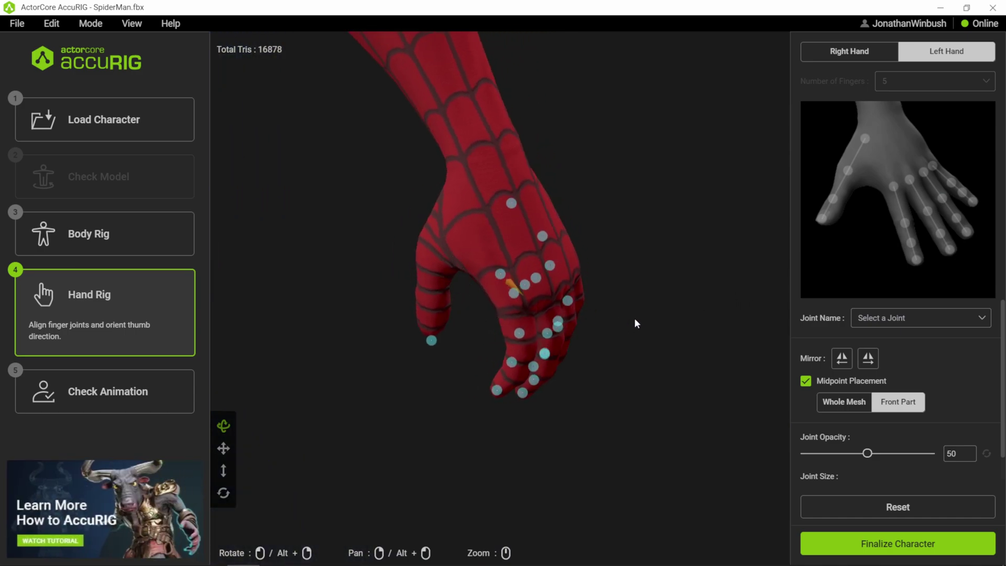
mouse_move(636, 323)
mouse_down()
mouse_move(539, 319)
mouse_move(590, 317)
mouse_move(628, 331)
mouse_up()
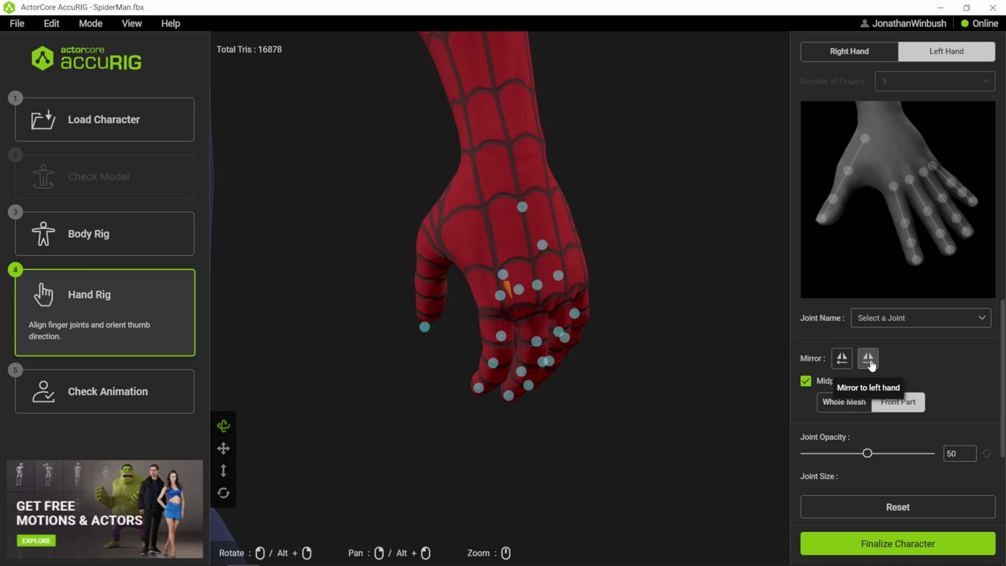
Mirror the finger joints to the left hand and compare both hands from several angles.
click(873, 363)
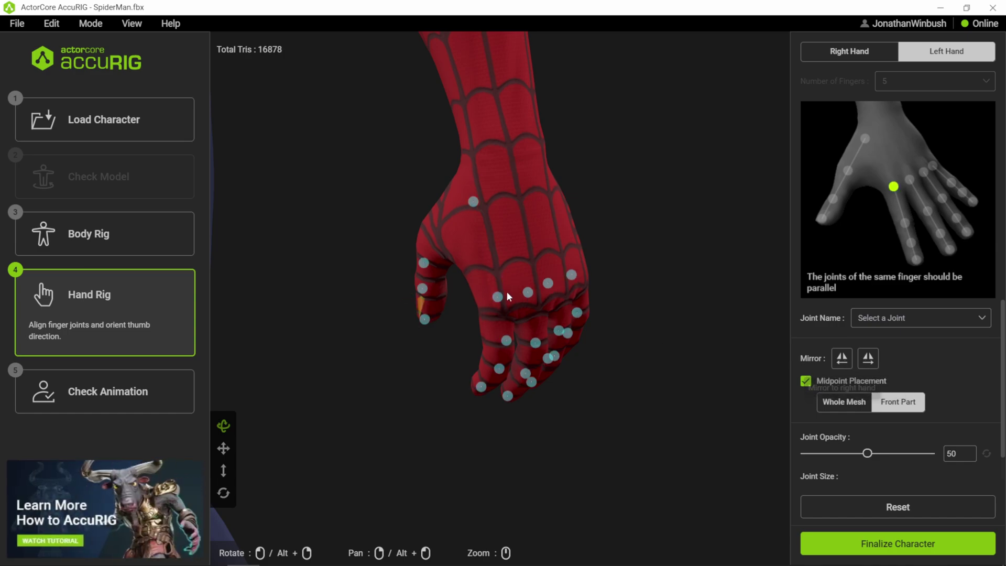
right_drag(559, 287, 755, 192)
click(853, 50)
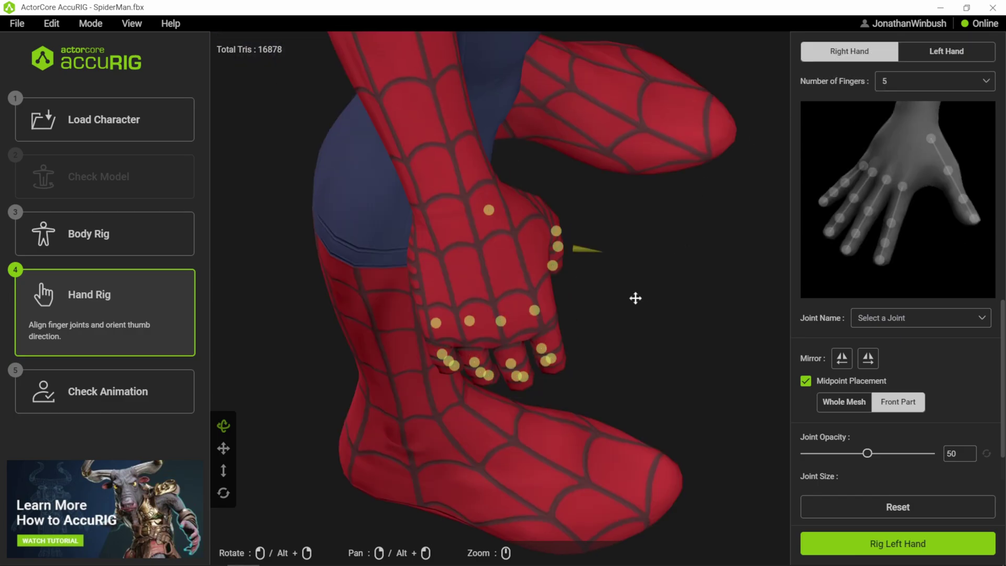
right_drag(635, 294, 555, 246)
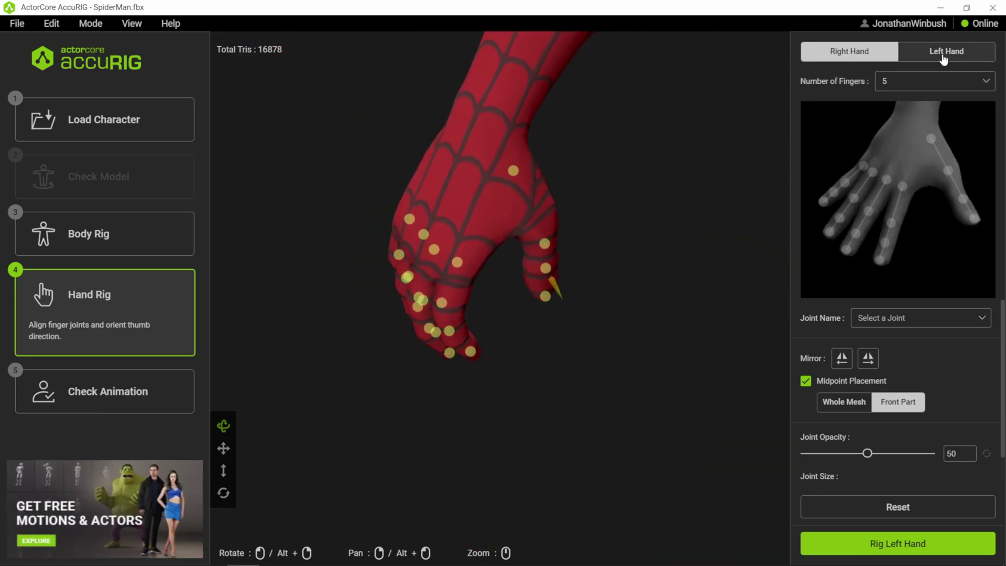
click(943, 52)
right_drag(648, 246, 655, 321)
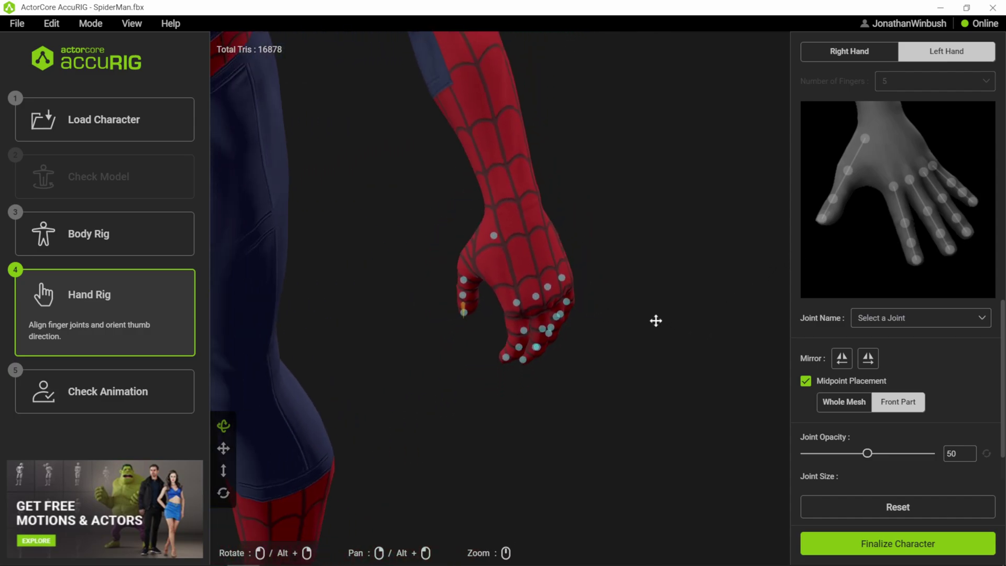
middle_drag(656, 320, 703, 313)
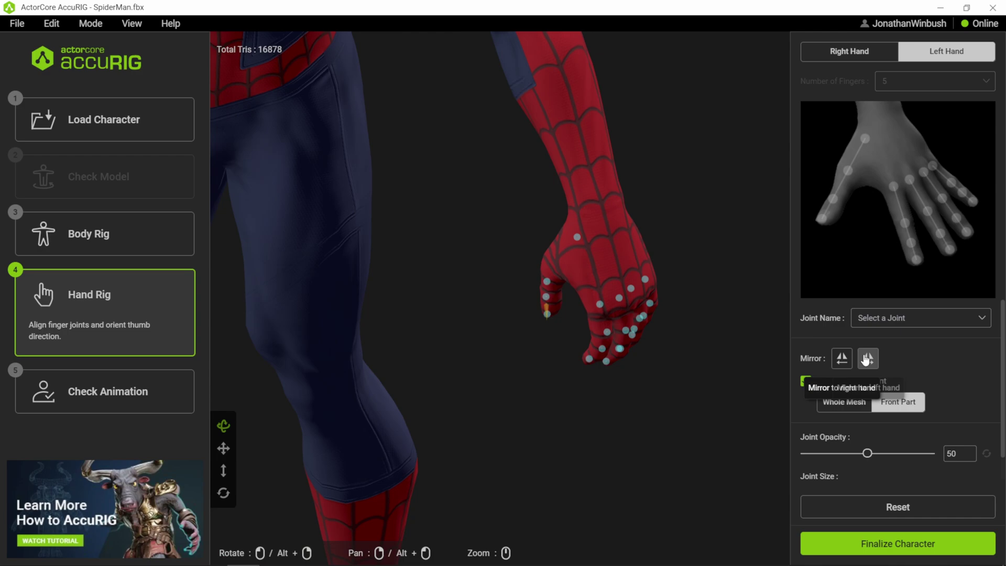
mouse_move(718, 335)
right_down()
mouse_move(692, 339)
mouse_move(667, 321)
mouse_move(710, 328)
right_up()
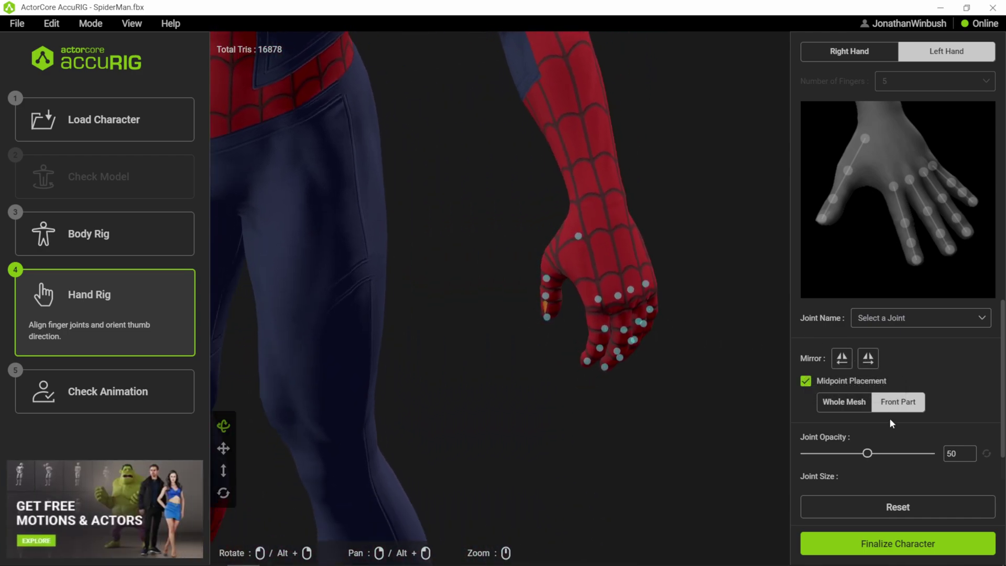
Finalize the rig and play the Hand preview motion to check finger deformation.
click(899, 545)
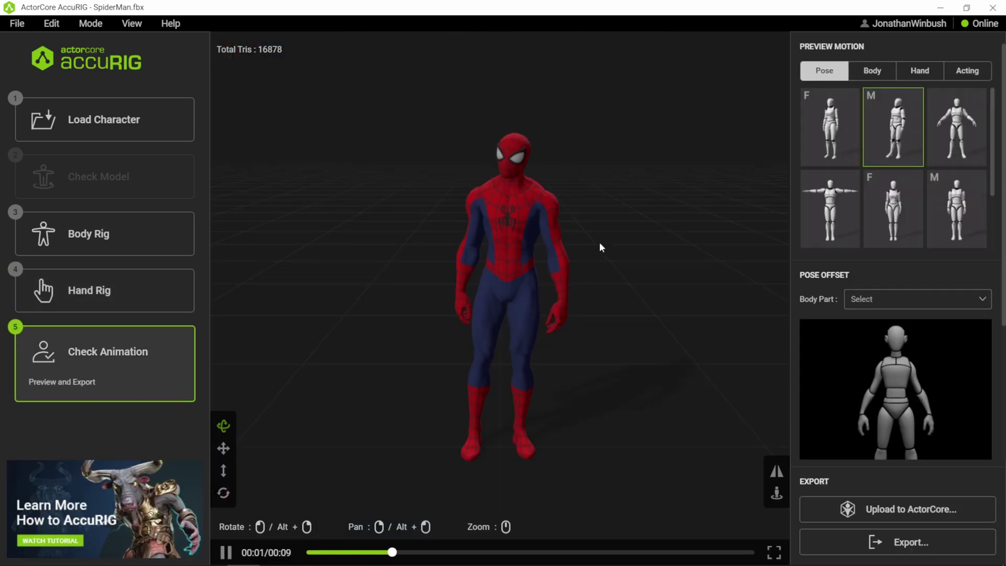
drag(583, 248, 756, 170)
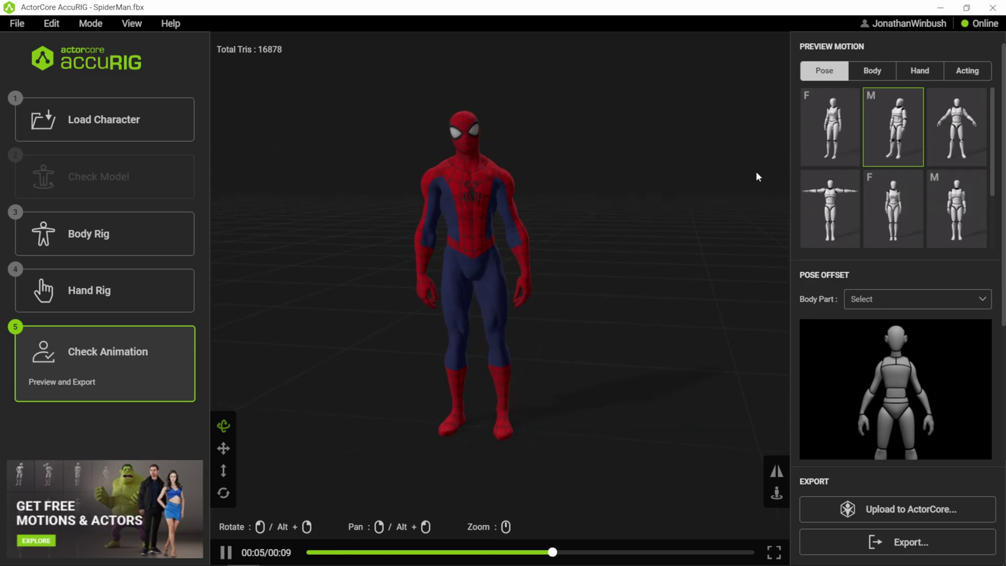
click(922, 70)
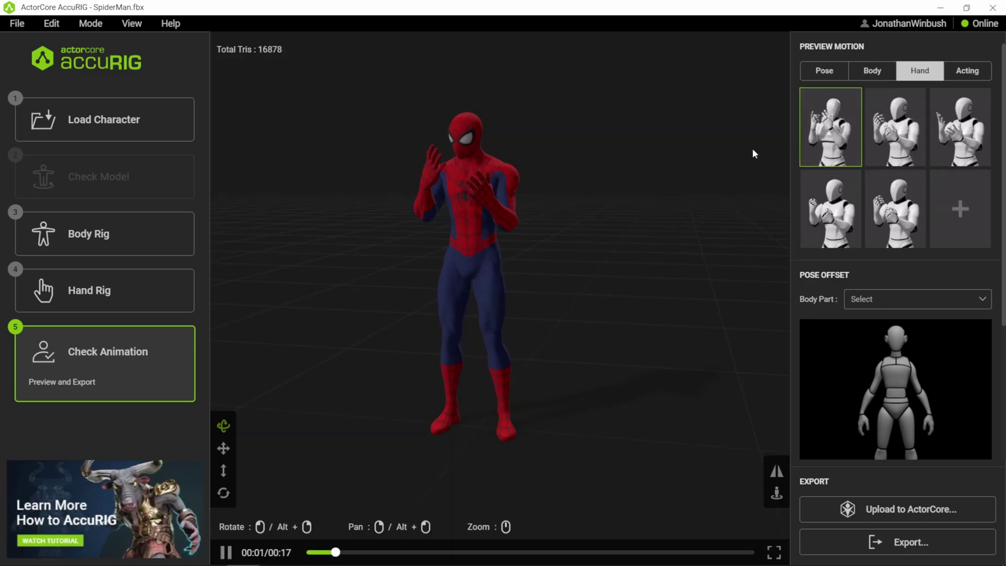
scroll(473, 158, up, 2)
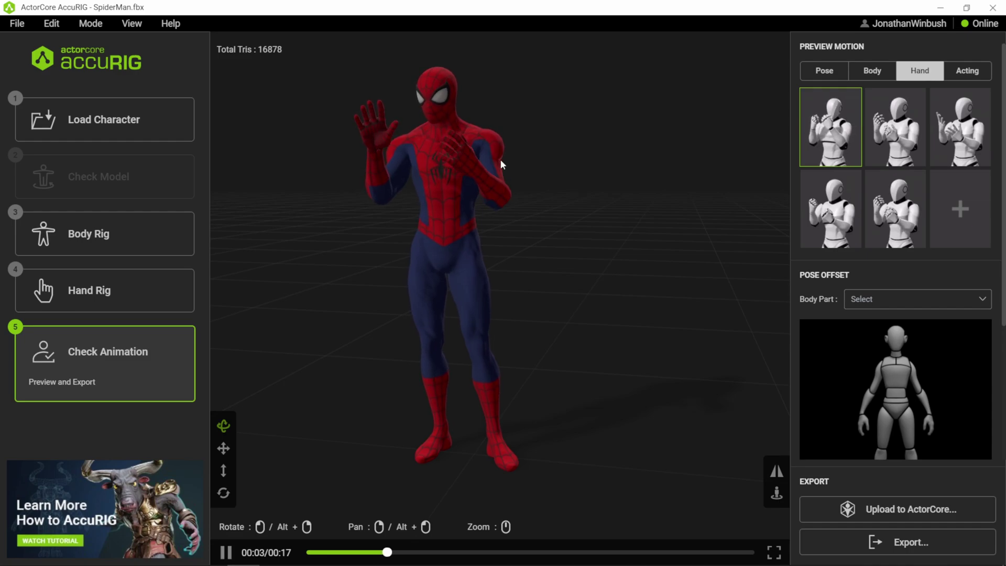
drag(501, 159, 535, 193)
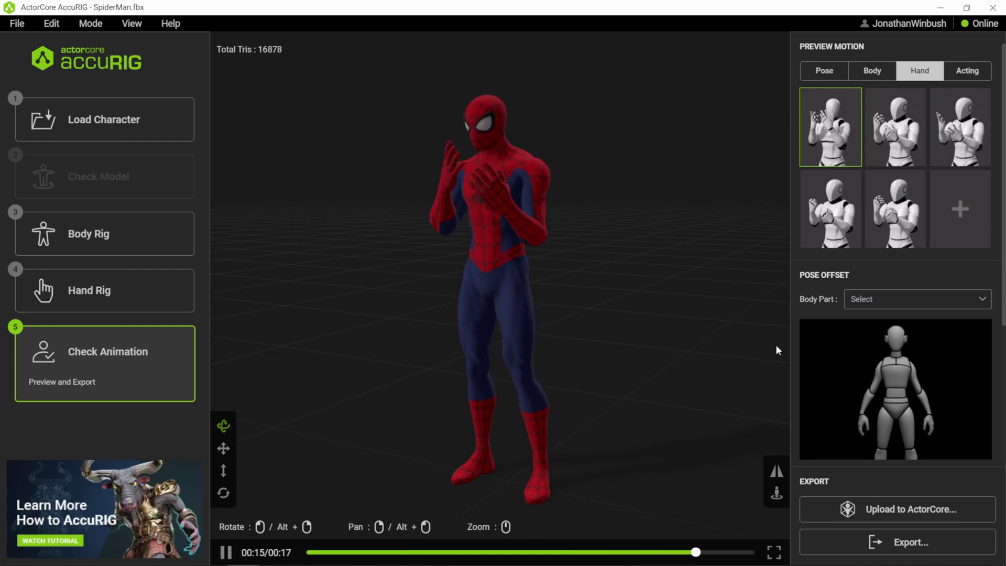
Save the rigged character as the SpiderMan iAvatar and close the Export dialog.
click(909, 544)
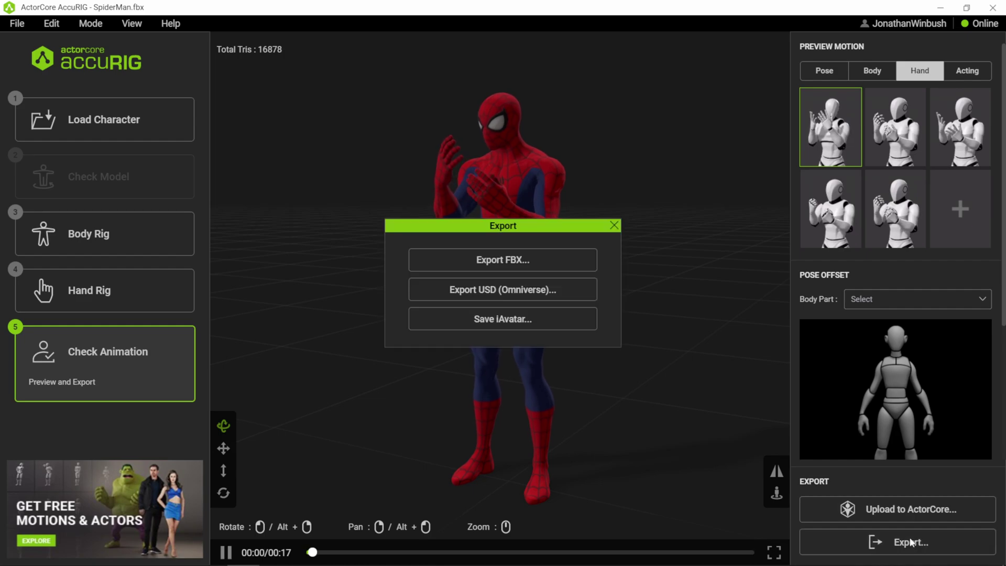
click(513, 325)
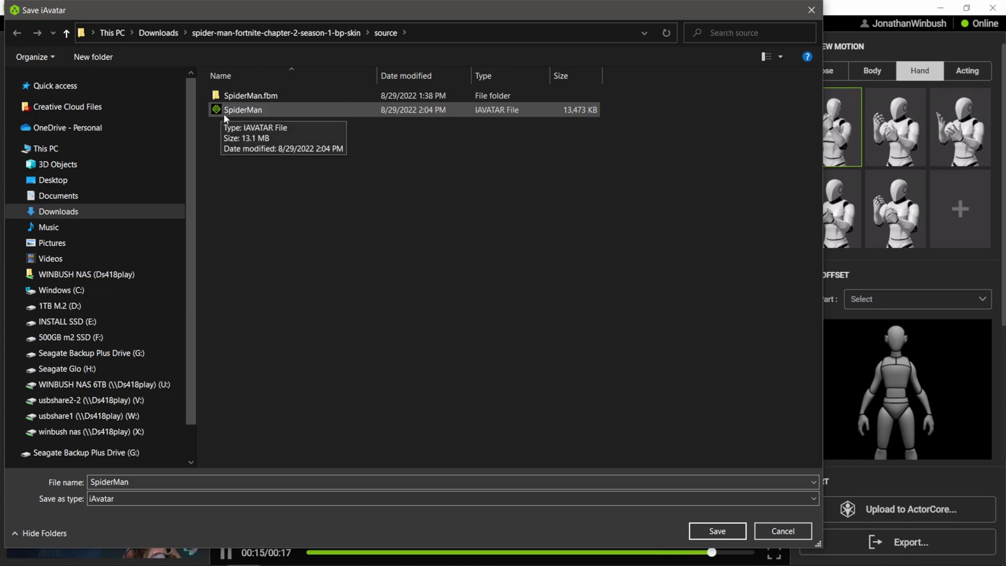
click(779, 537)
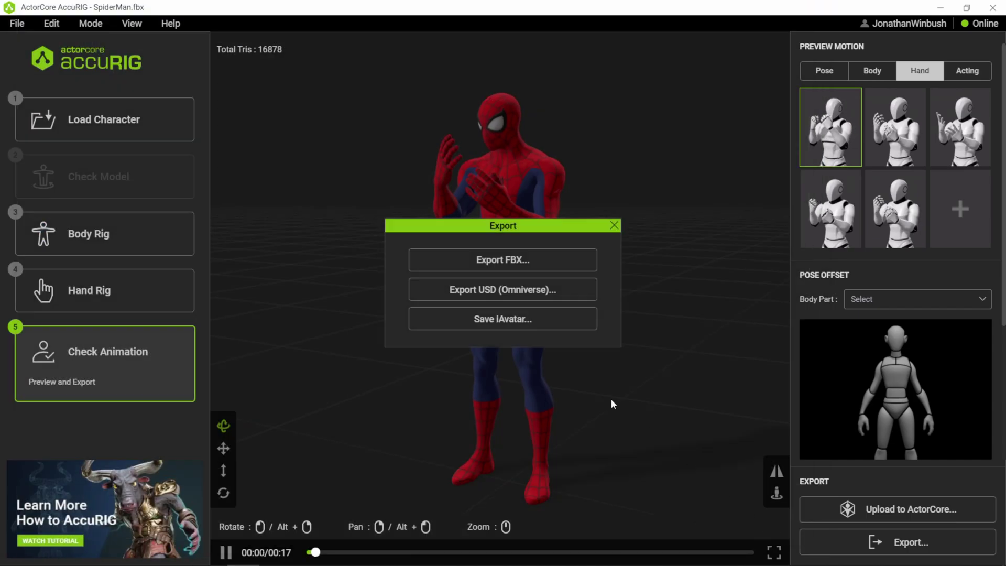
click(615, 226)
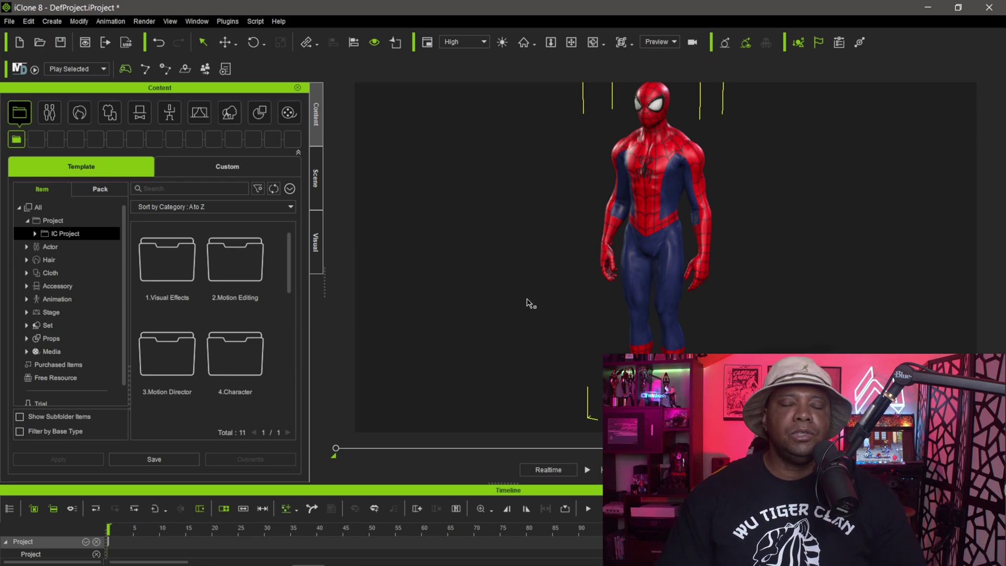
Delete Spider-Man's existing motion clip and shrink the timeline to enlarge the 3D view.
drag(537, 482, 500, 386)
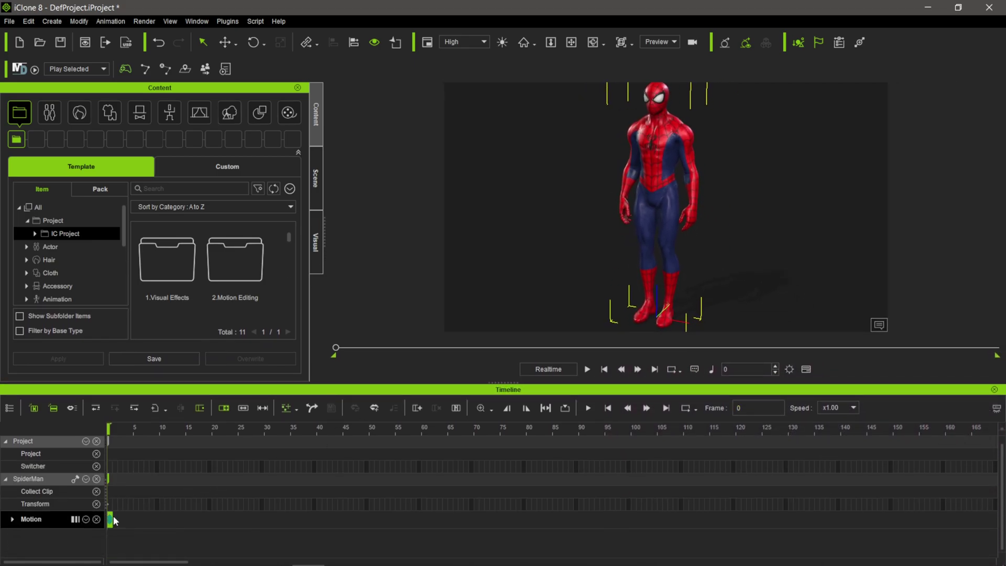
key(Delete)
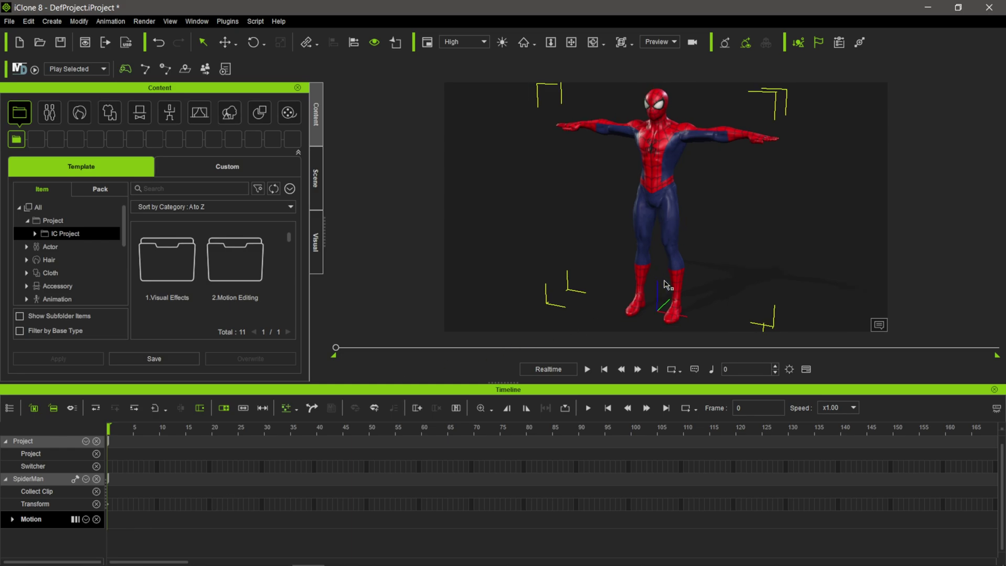
drag(615, 386, 585, 411)
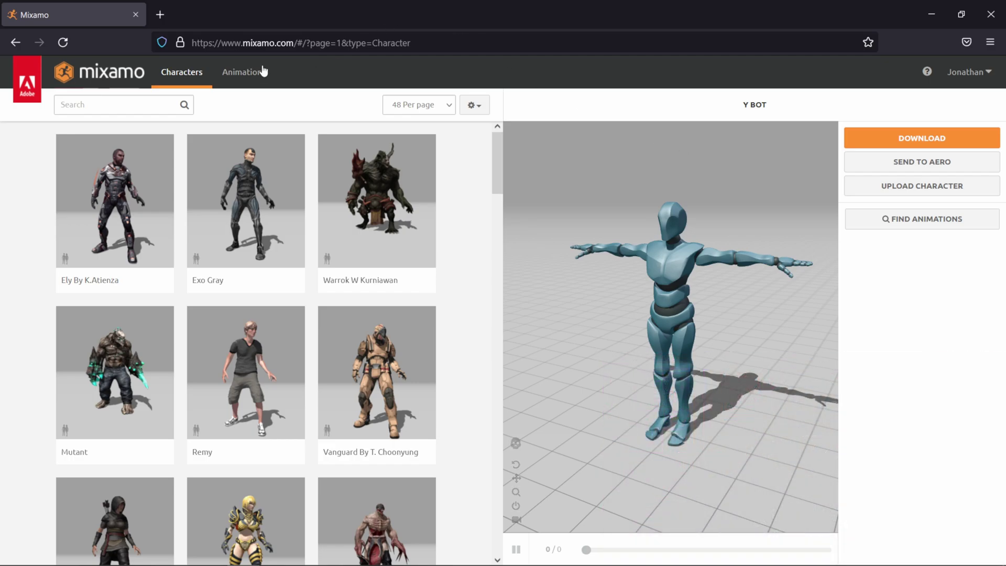
Filter Mixamo animations to the Superhero genre and preview Swinging on Y Bot.
click(245, 74)
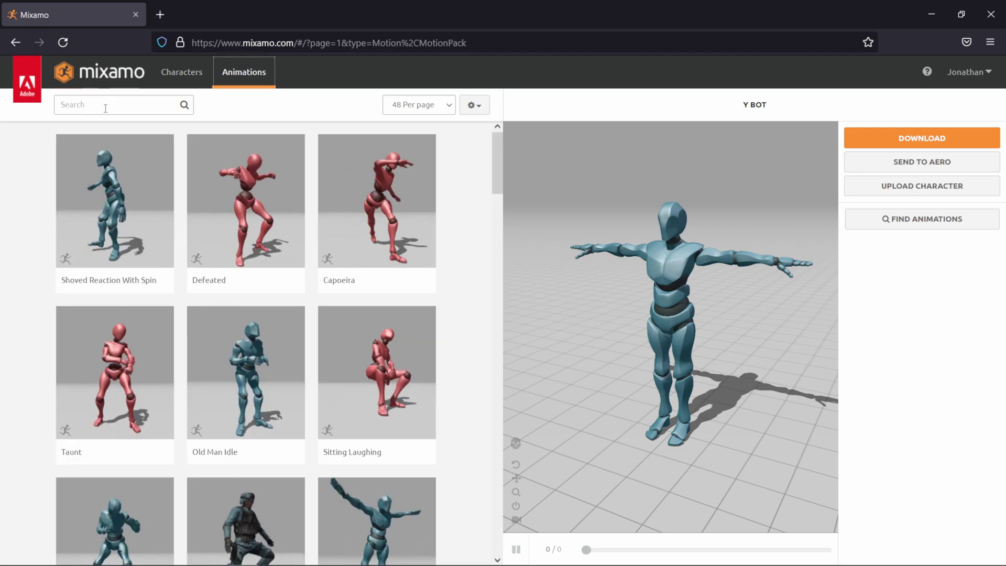
click(105, 106)
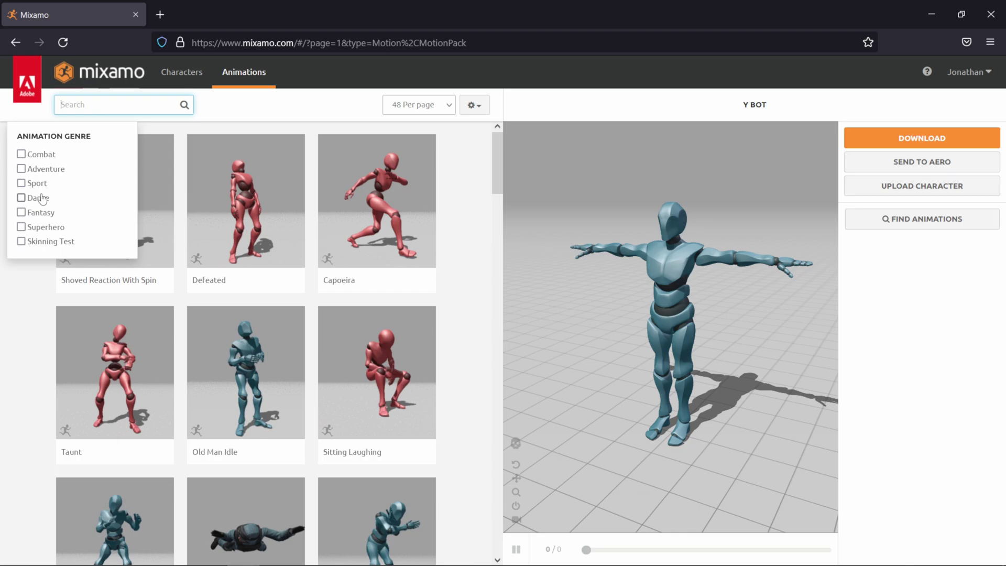
click(38, 229)
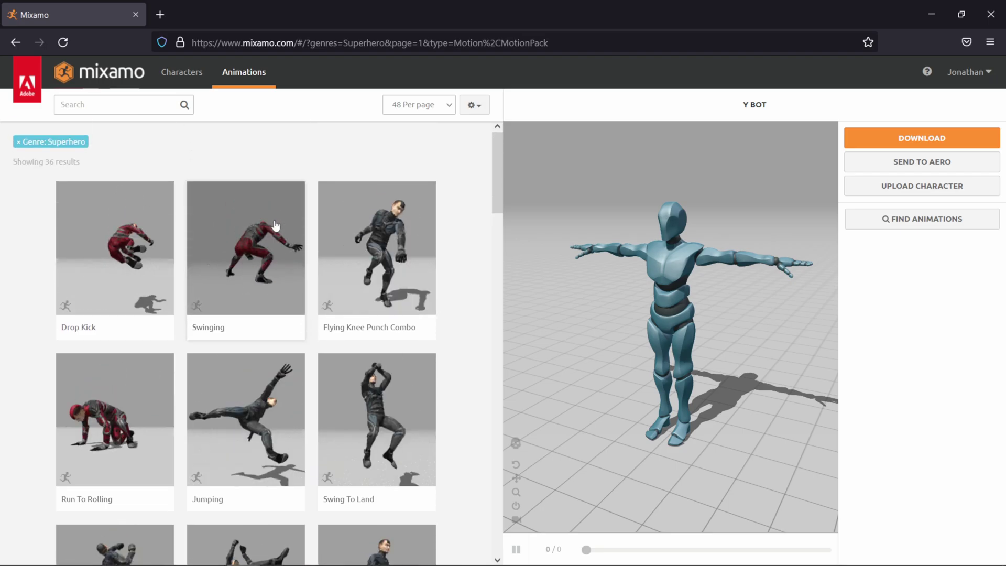
click(244, 267)
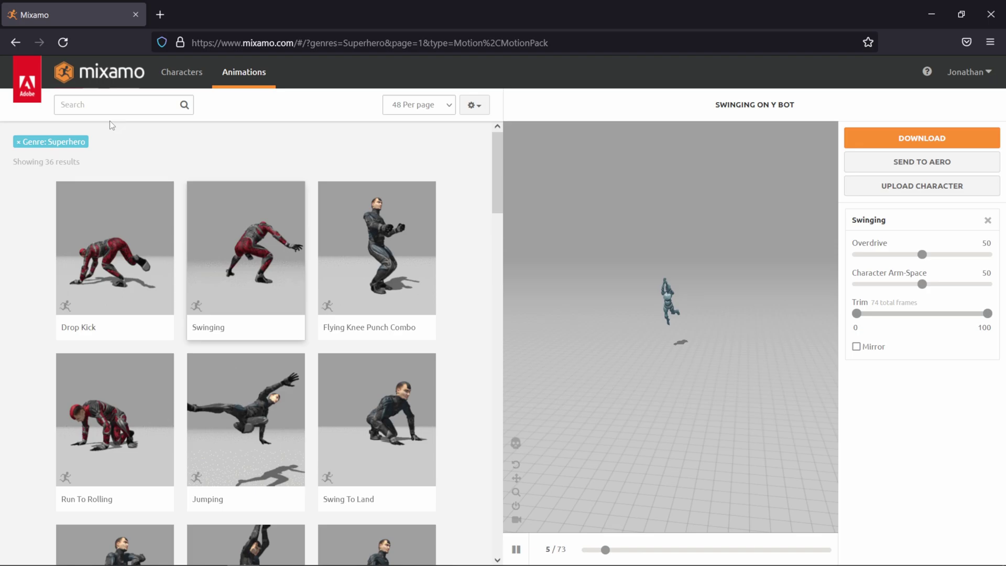
Search 'swing', preview Start Swinging, and bring up its download settings.
click(110, 105)
text(swing)
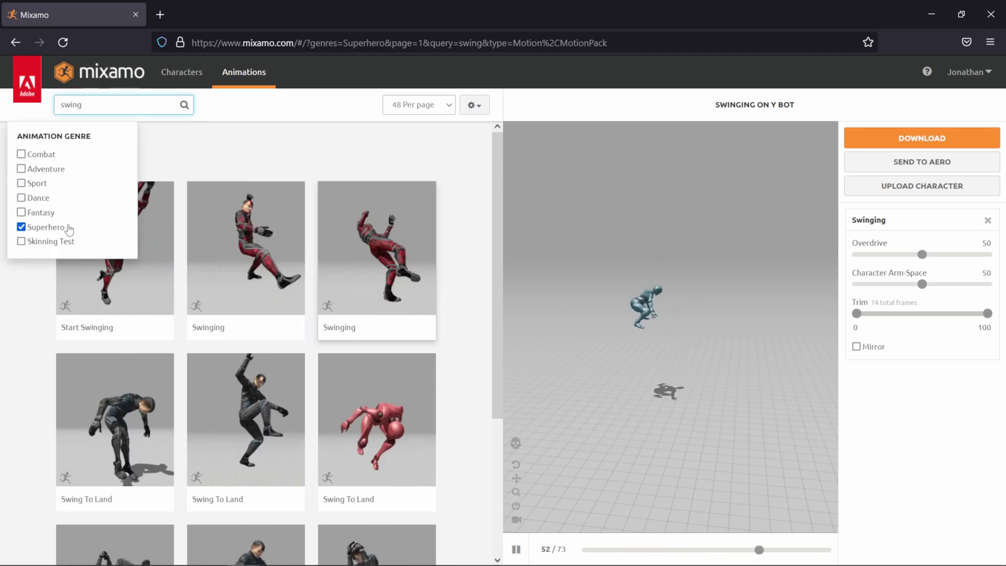
click(277, 143)
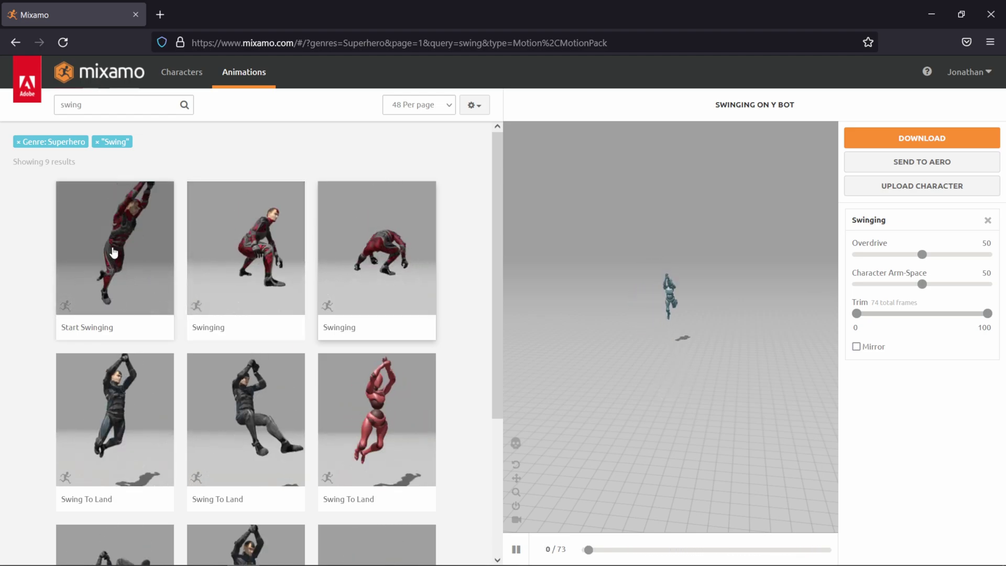
click(130, 250)
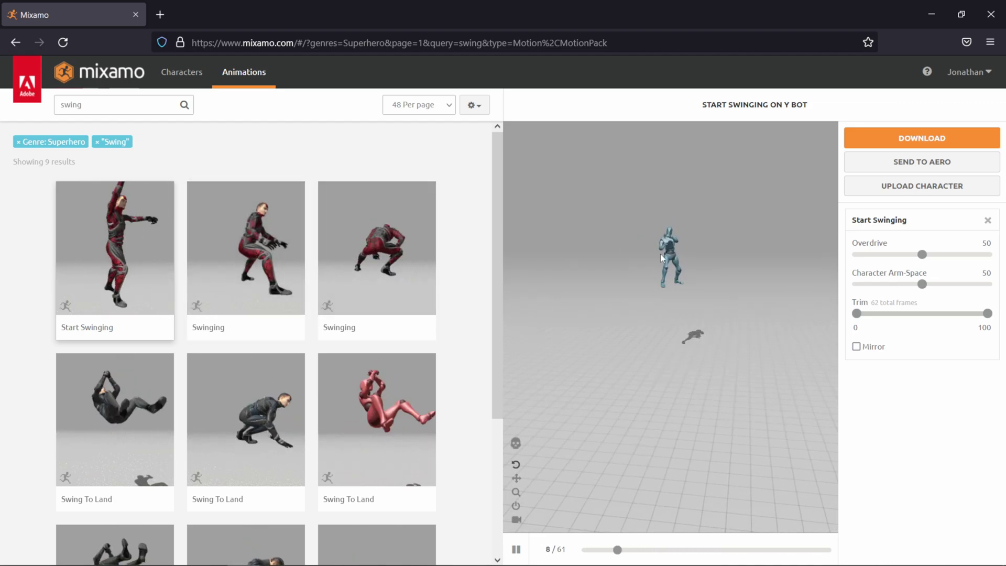
click(925, 137)
Download Start Swinging at 60 fps without skin, then open Swinging's download settings.
click(398, 239)
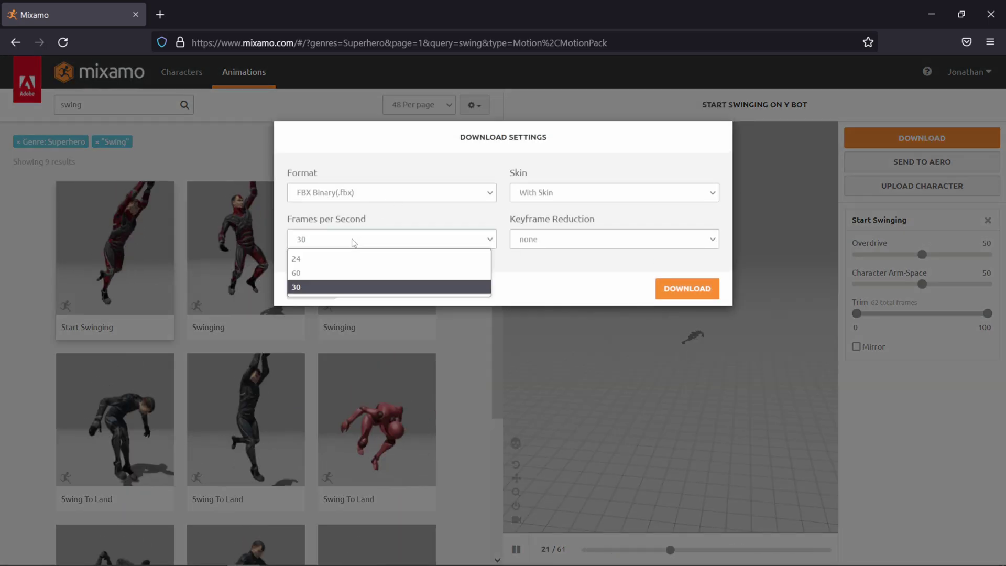
click(323, 283)
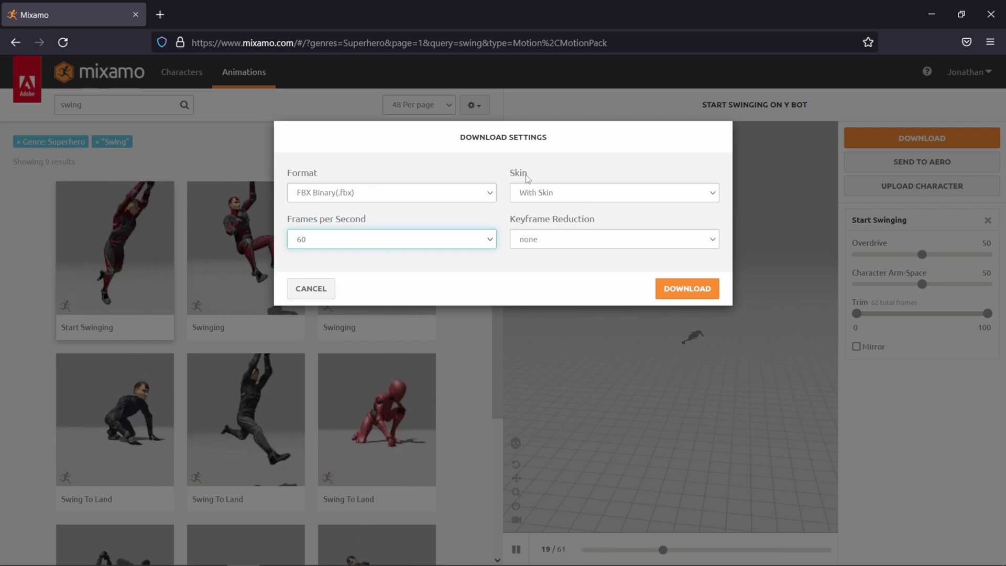
click(549, 194)
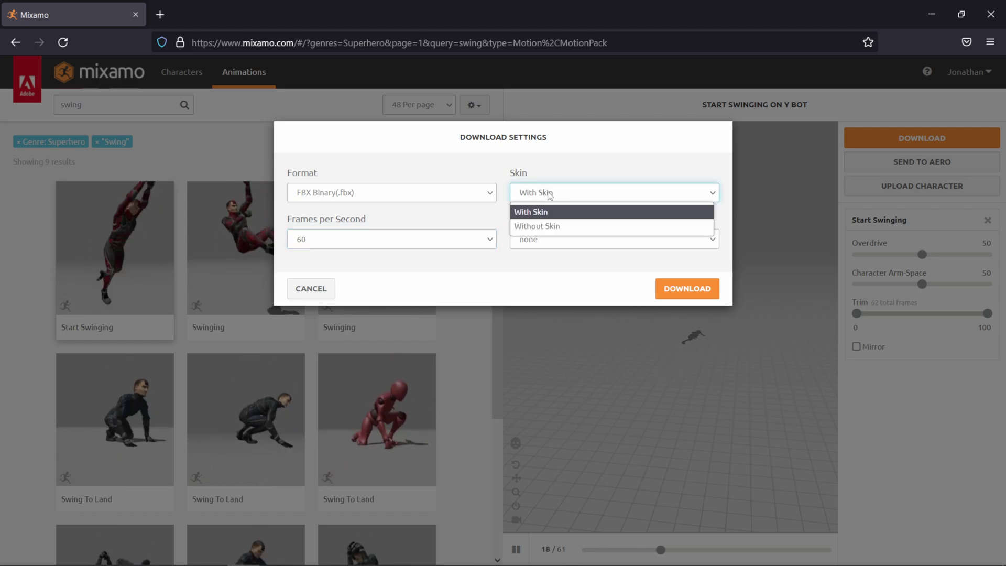
click(546, 225)
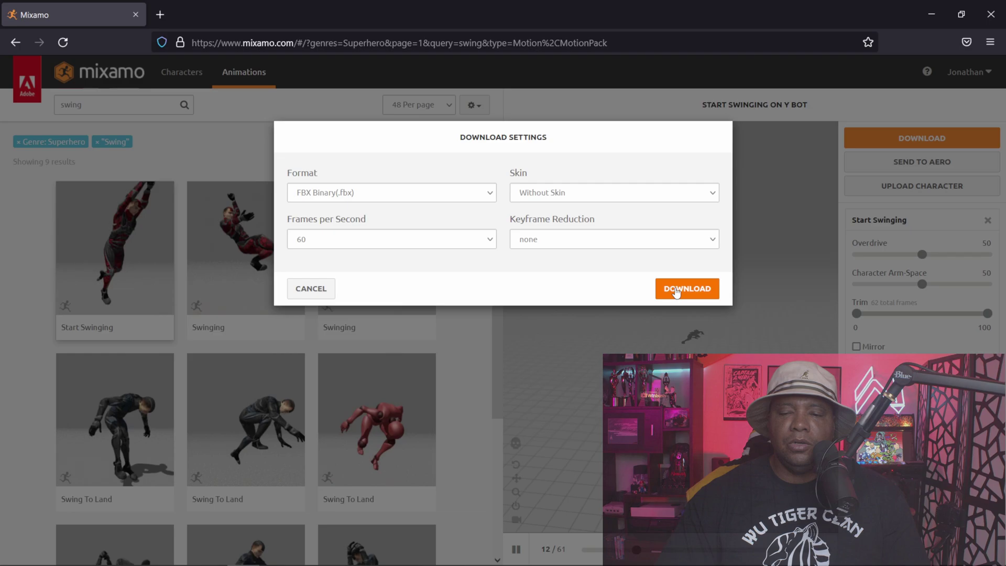
click(676, 291)
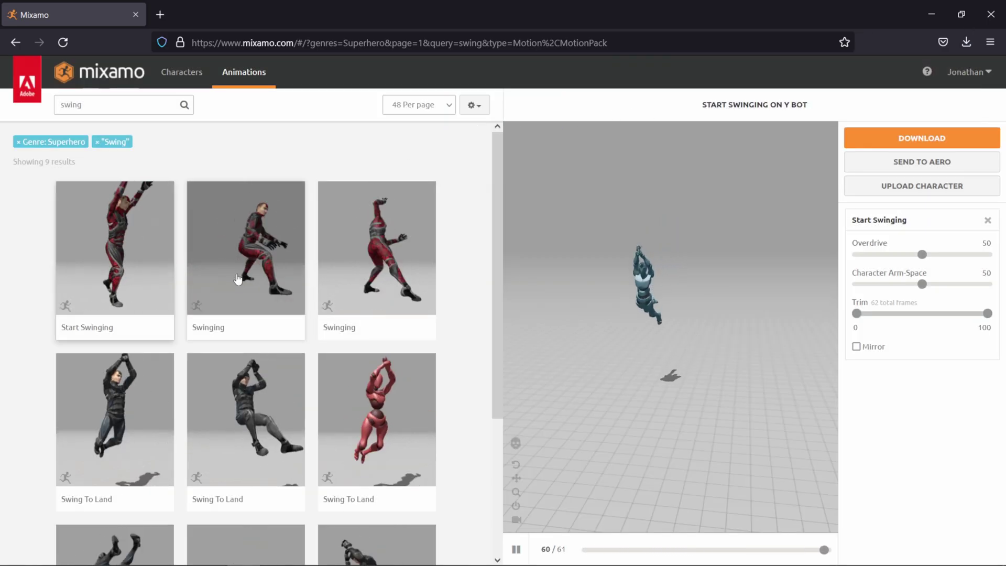
click(249, 242)
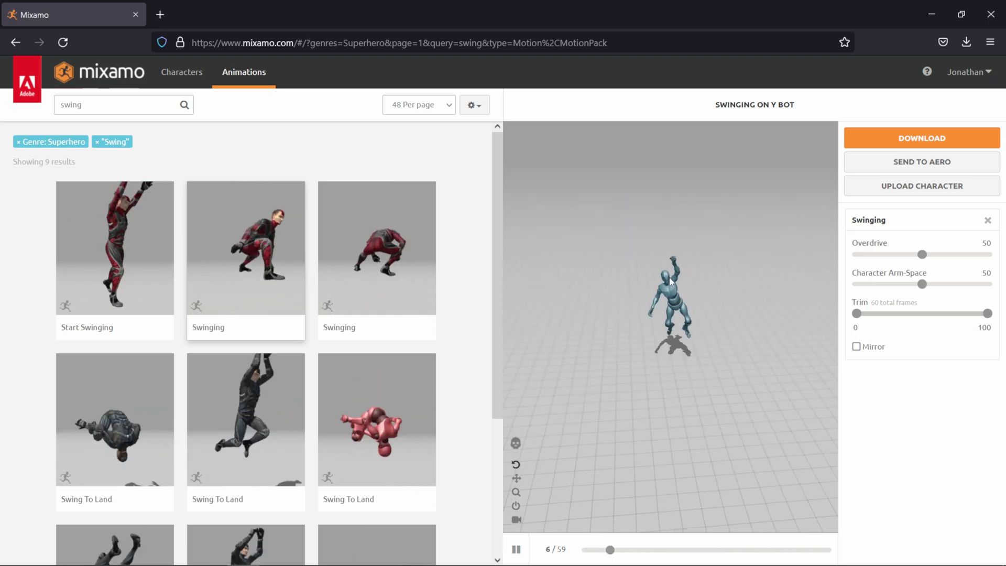
click(905, 142)
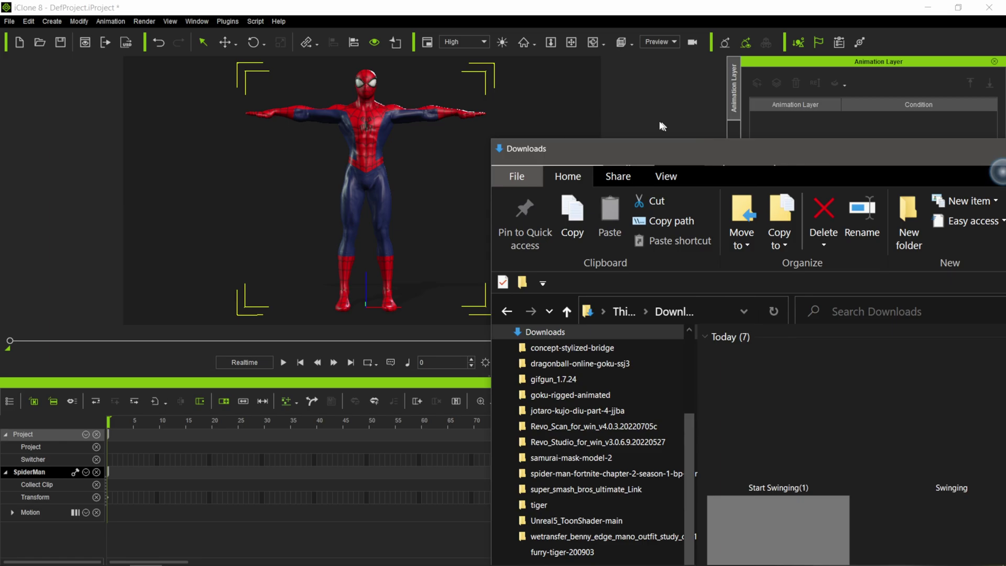
Drag the Downloads folder window into view over iClone to reach the swinging files.
drag(741, 157, 1005, 188)
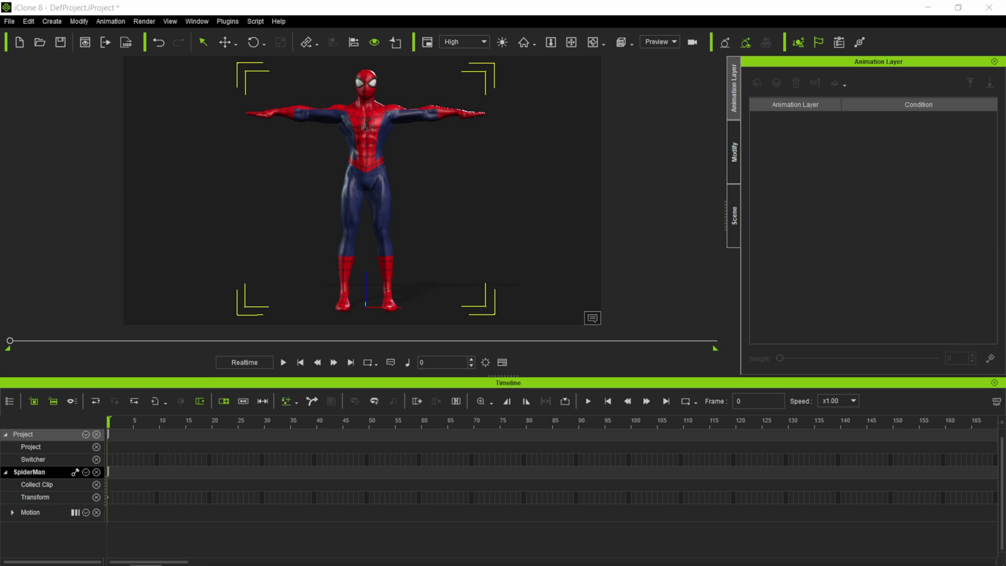
Apply the Start Swinging FBX to SpiderMan using the Mixamo_ChXXCharacter profile, converting all.
drag(435, 445, 363, 166)
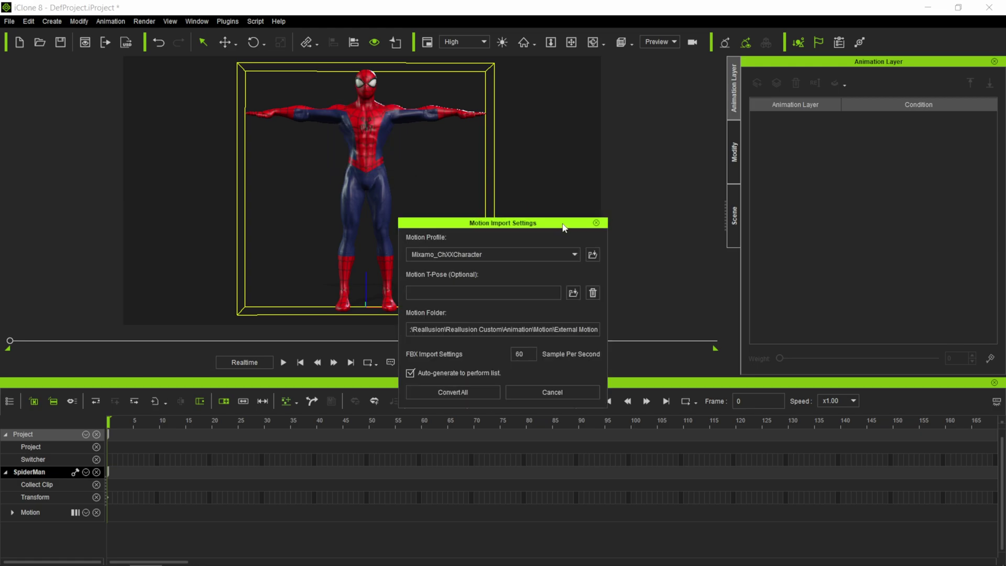
drag(563, 226, 560, 151)
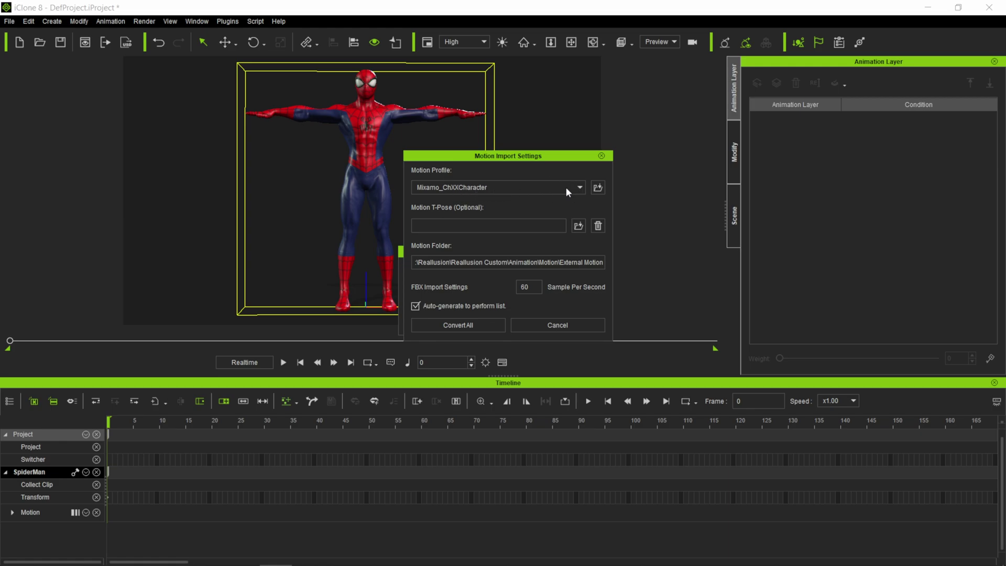
click(580, 188)
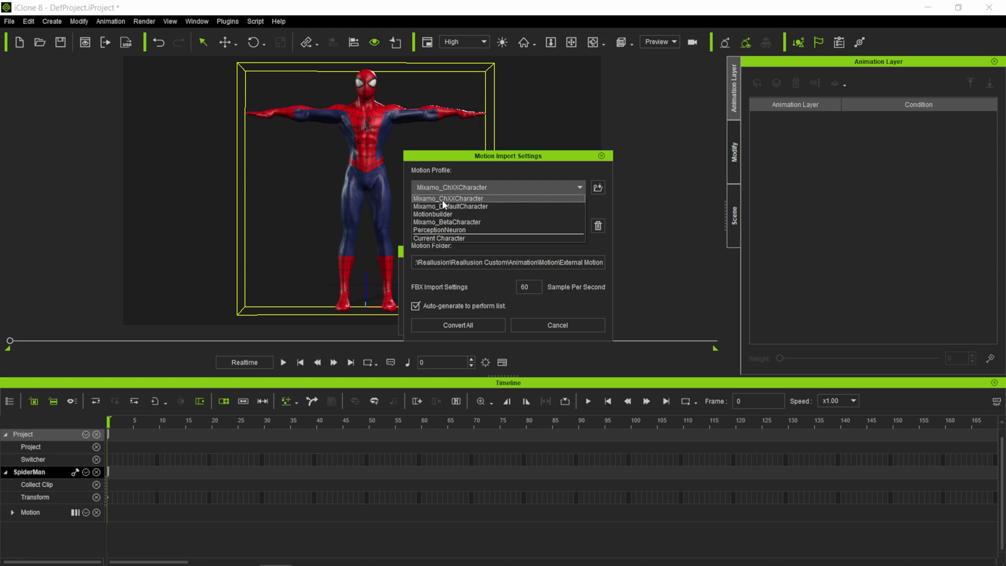
click(495, 189)
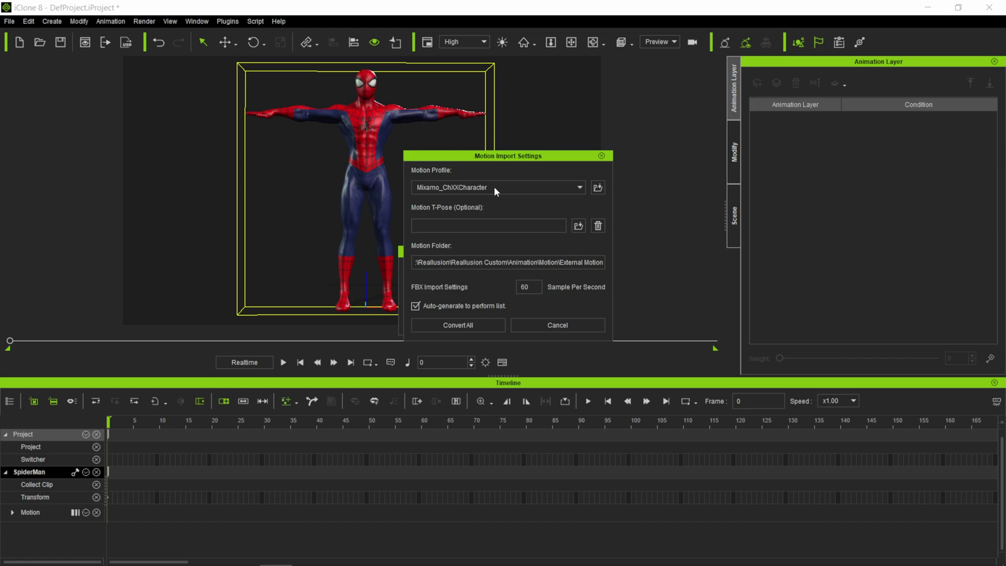
click(458, 325)
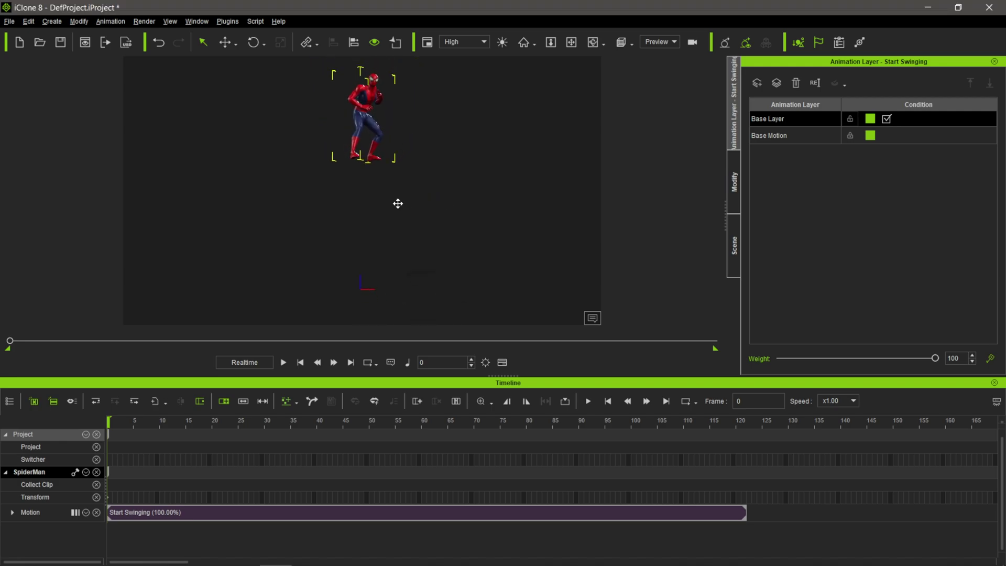
Pan SpiderMan into frame, play Start Swinging, and park the playhead at frame 110.
alt+middle_drag(406, 214, 386, 195)
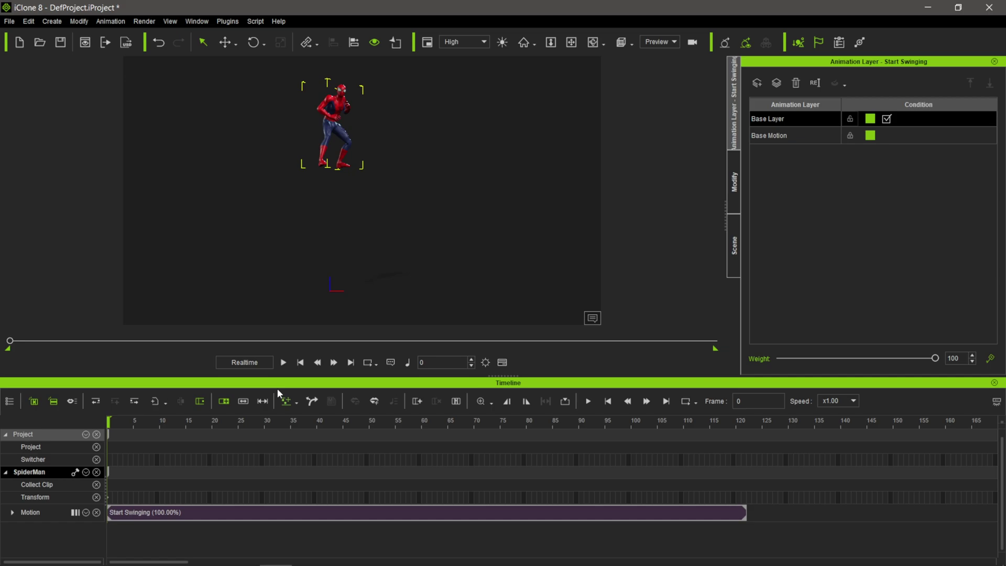
click(284, 362)
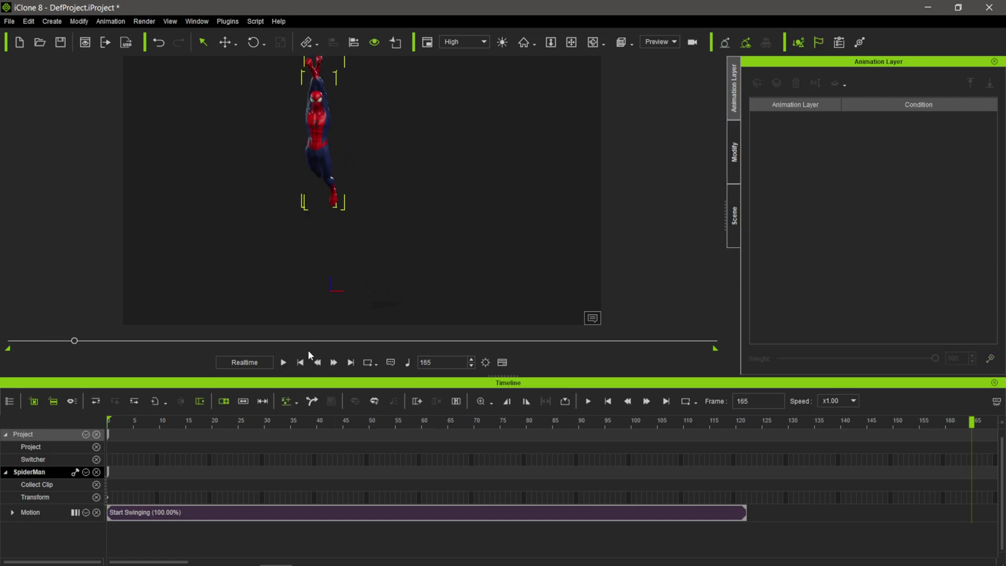
mouse_move(73, 341)
mouse_down()
mouse_move(13, 343)
mouse_move(60, 344)
mouse_up()
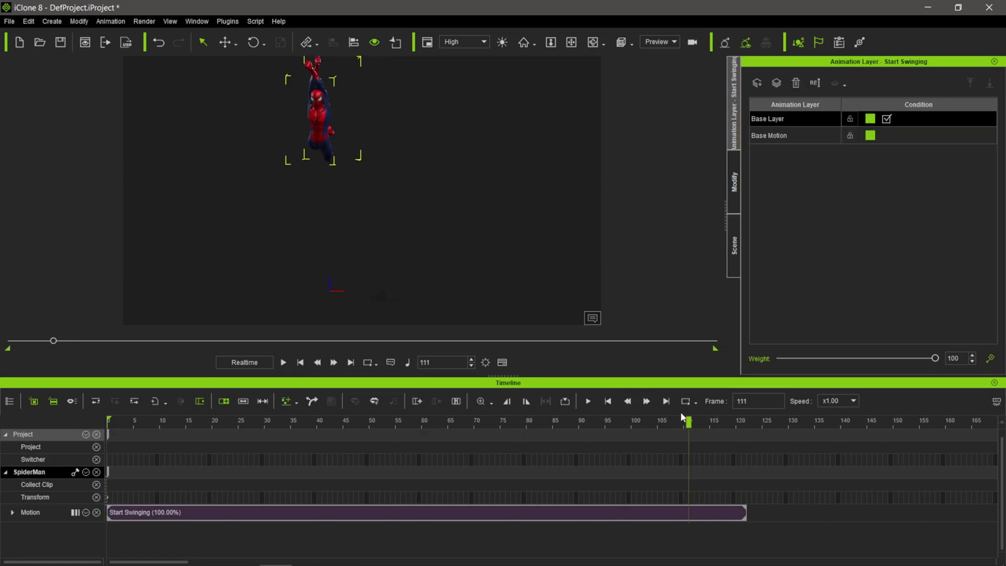
mouse_move(689, 421)
mouse_down()
mouse_move(654, 427)
mouse_move(686, 434)
mouse_up()
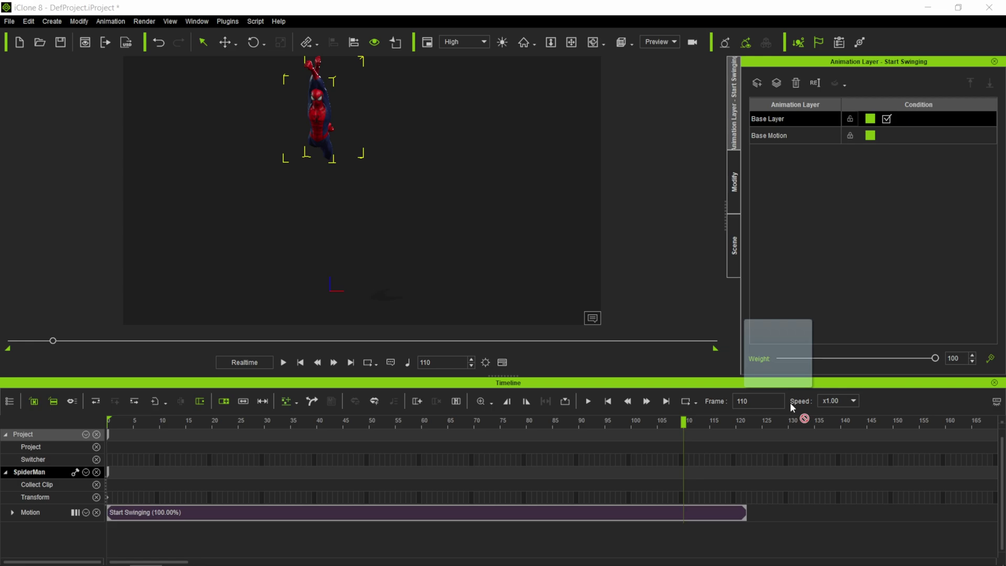
Apply the Swinging FBX to SpiderMan and convert it onto the Motion track.
drag(790, 402, 322, 120)
drag(557, 229, 621, 138)
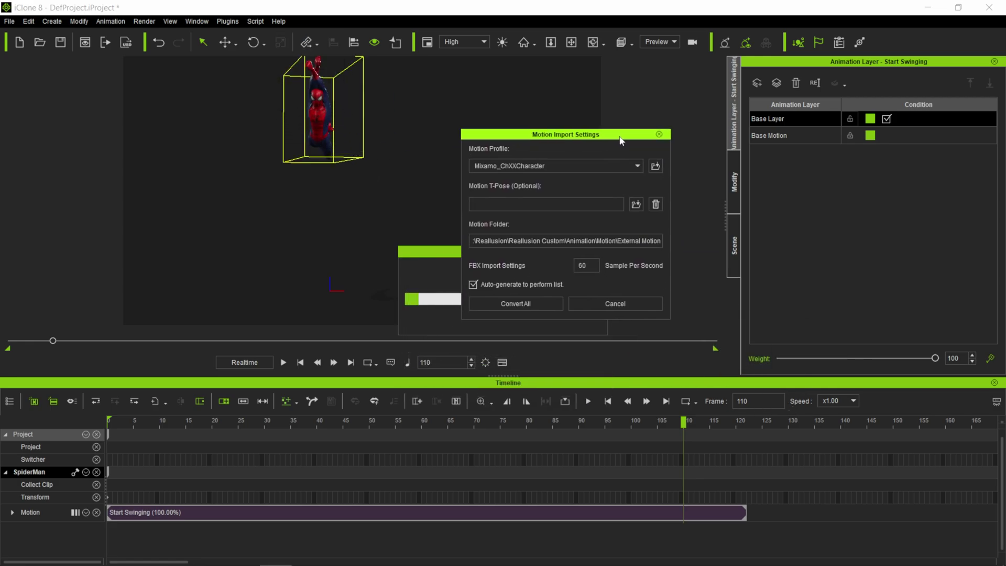
click(532, 305)
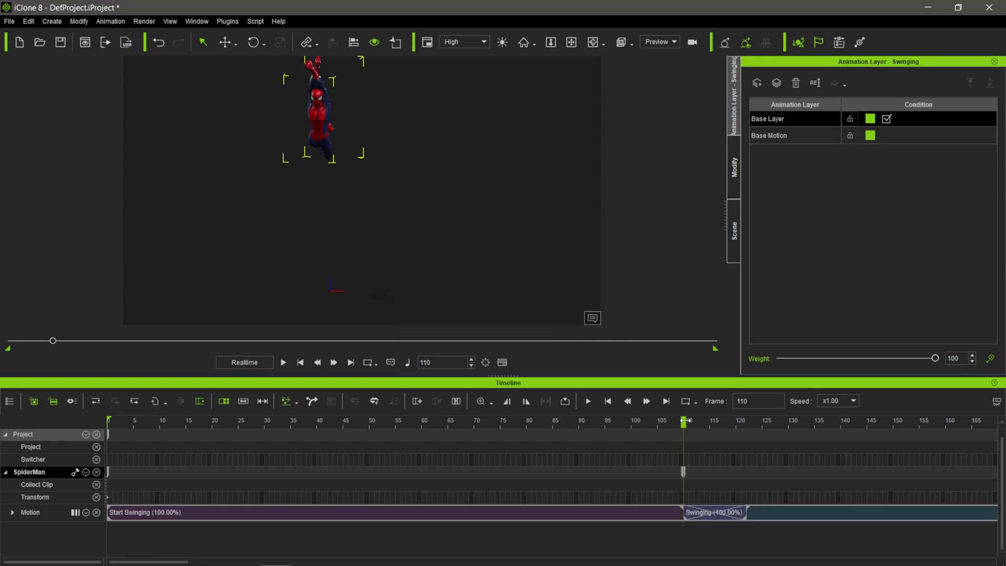
Shift the Swinging clip earlier to overlap Start Swinging, then scrub the blend to frame 89.
drag(688, 424, 655, 445)
drag(832, 515, 705, 511)
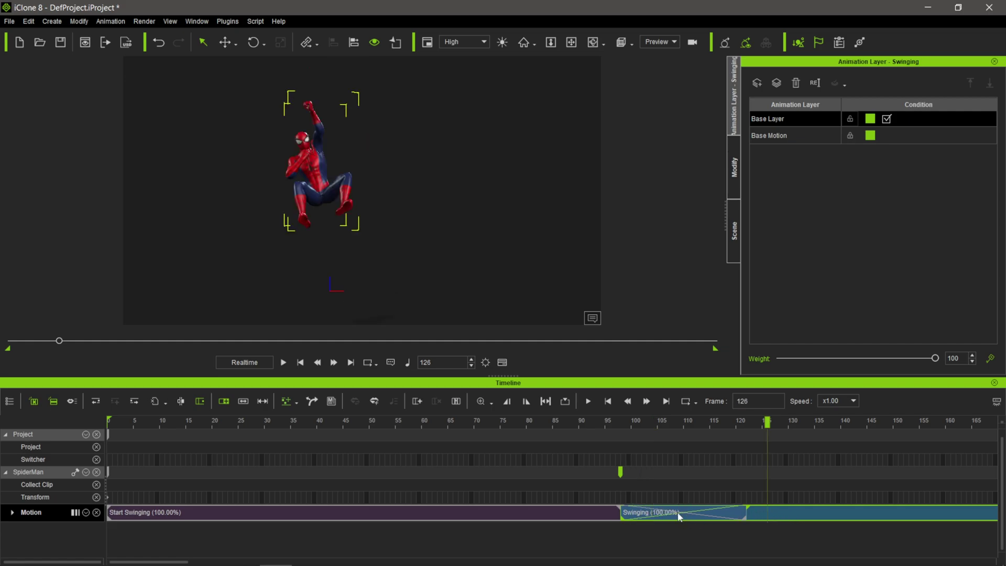
drag(616, 423, 636, 441)
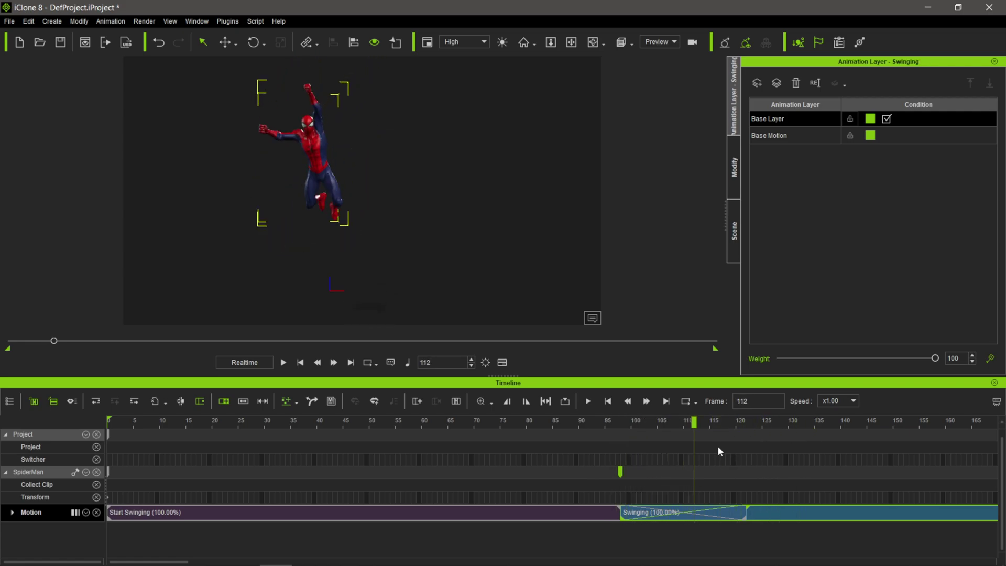
drag(718, 451, 573, 452)
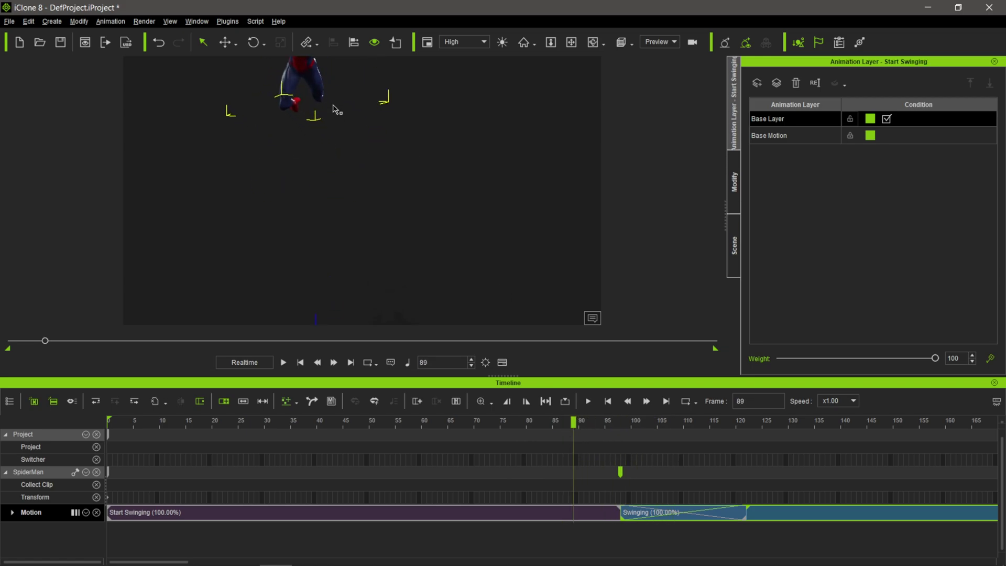
Zoom and orbit to a frontal close-up of Spider-Man, then show the Modify panel's Motion tools.
middle_drag(345, 132, 373, 252)
scroll(367, 167, up, 4)
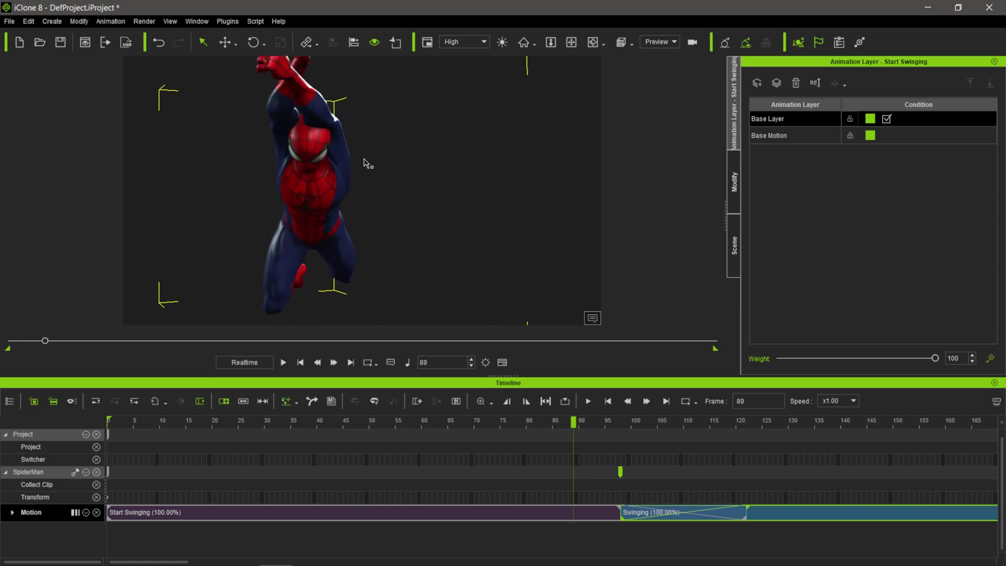
right_drag(365, 167, 325, 107)
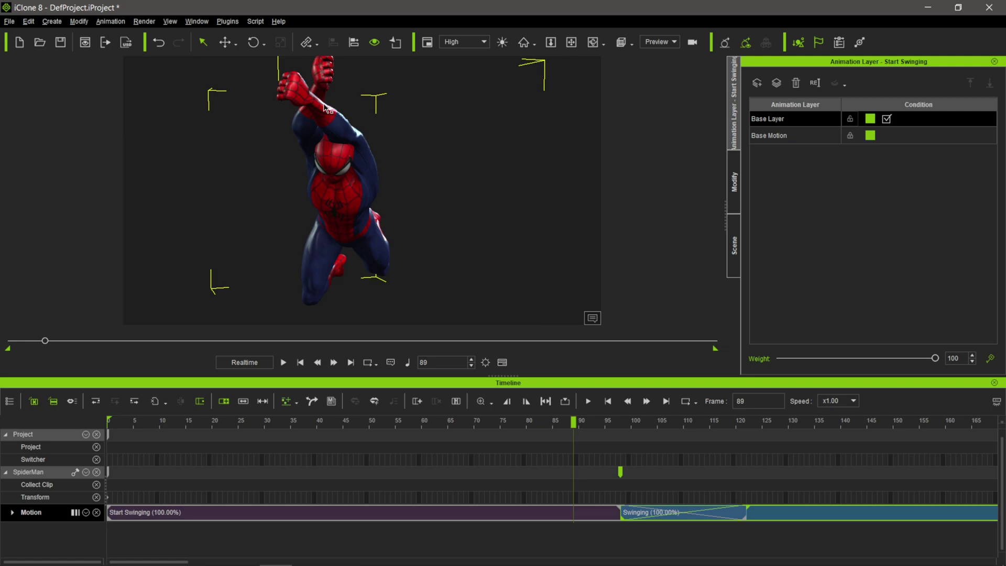
right_drag(437, 219, 412, 209)
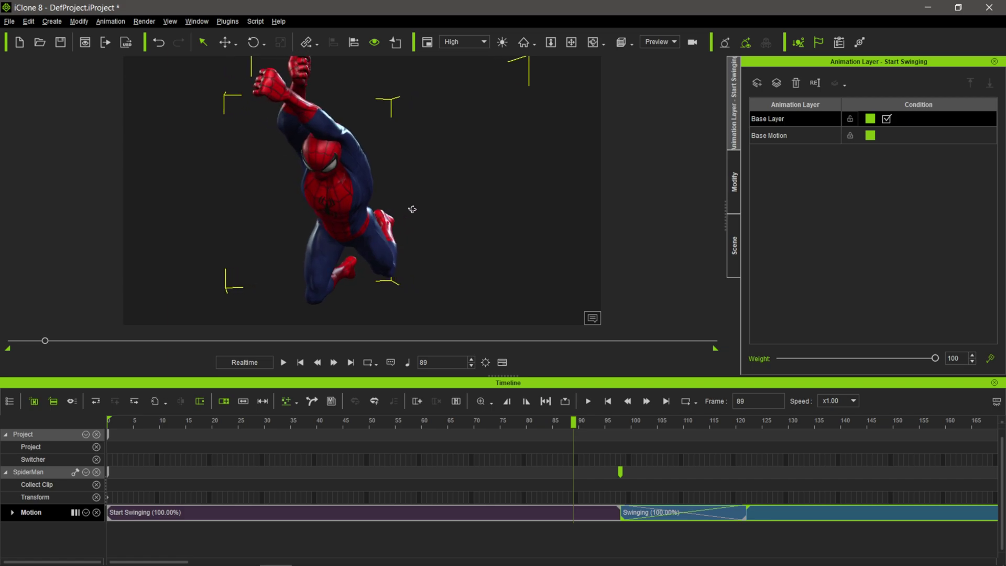
click(733, 189)
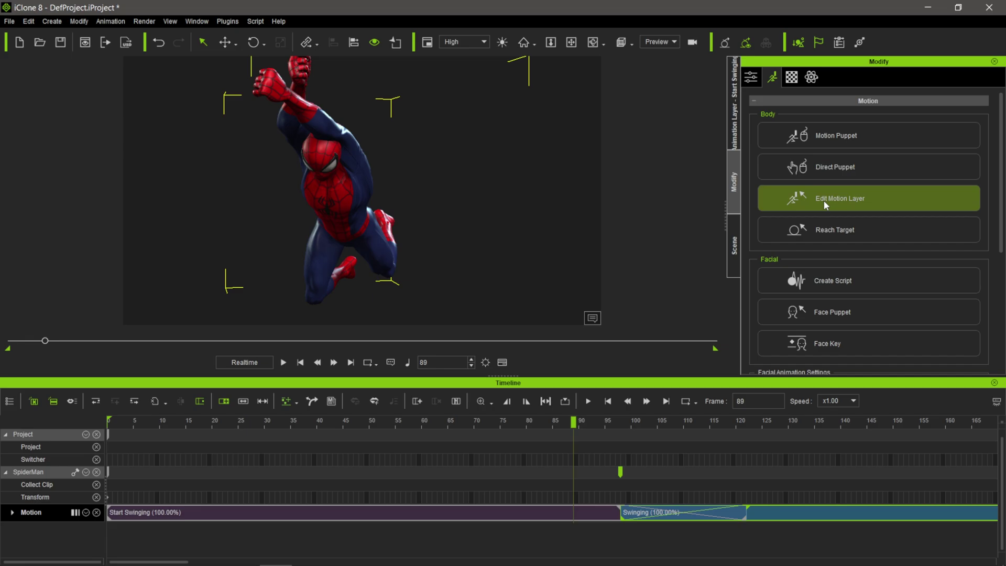
Select the Start Swinging clip and open Edit Motion Layer at frame 79.
click(522, 515)
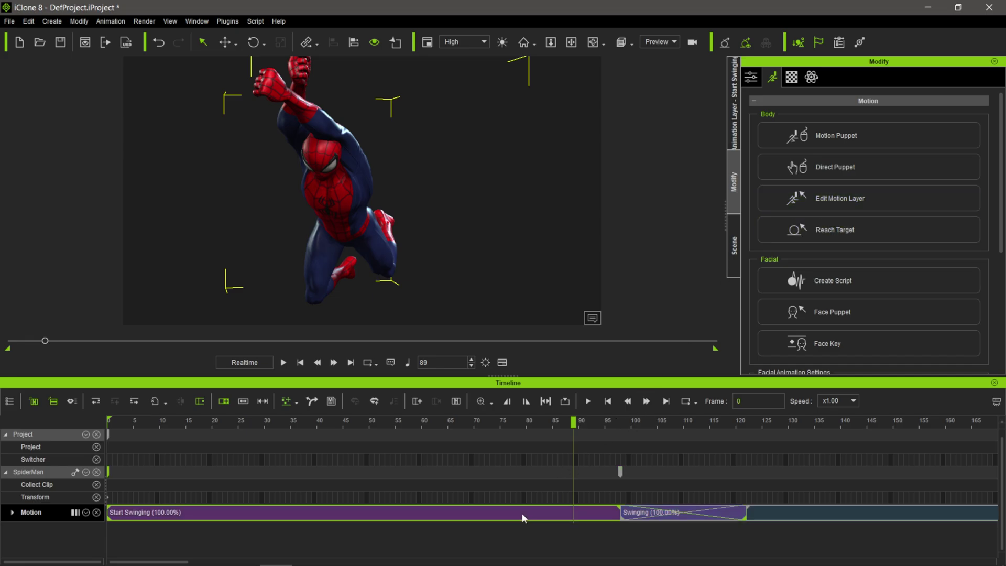
click(847, 200)
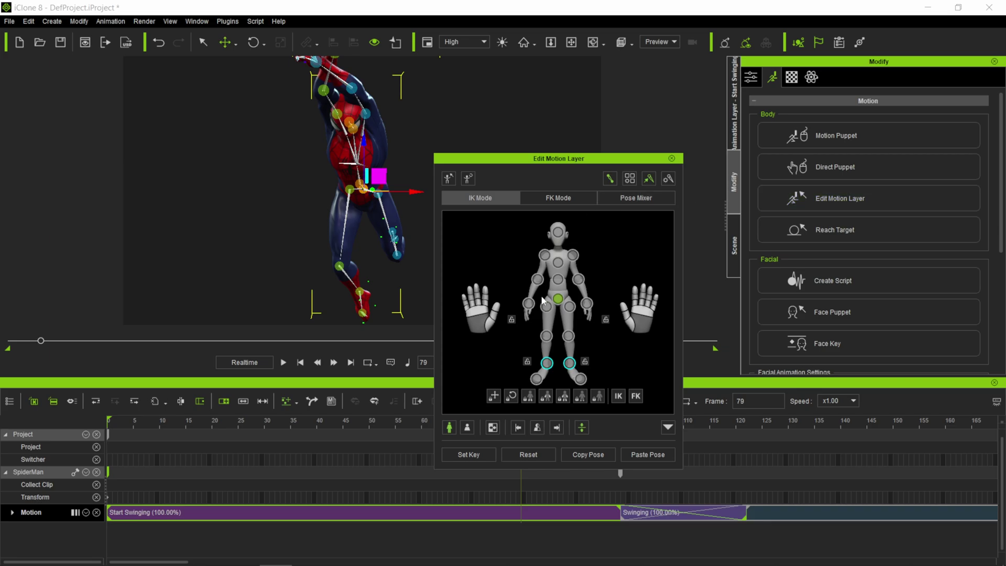
drag(509, 158, 648, 72)
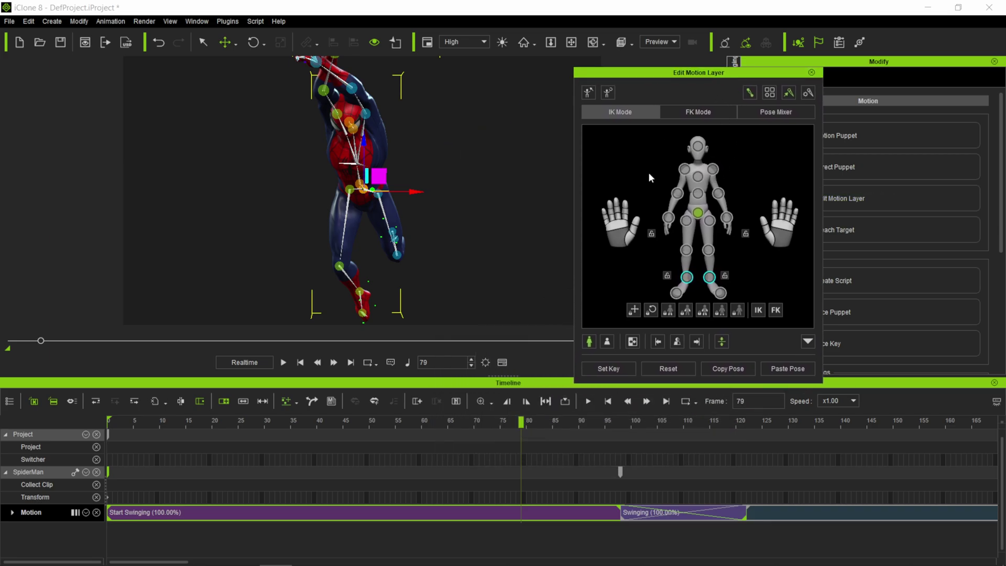
Rotate the left and right shoulders so both arms rise more vertically.
click(713, 171)
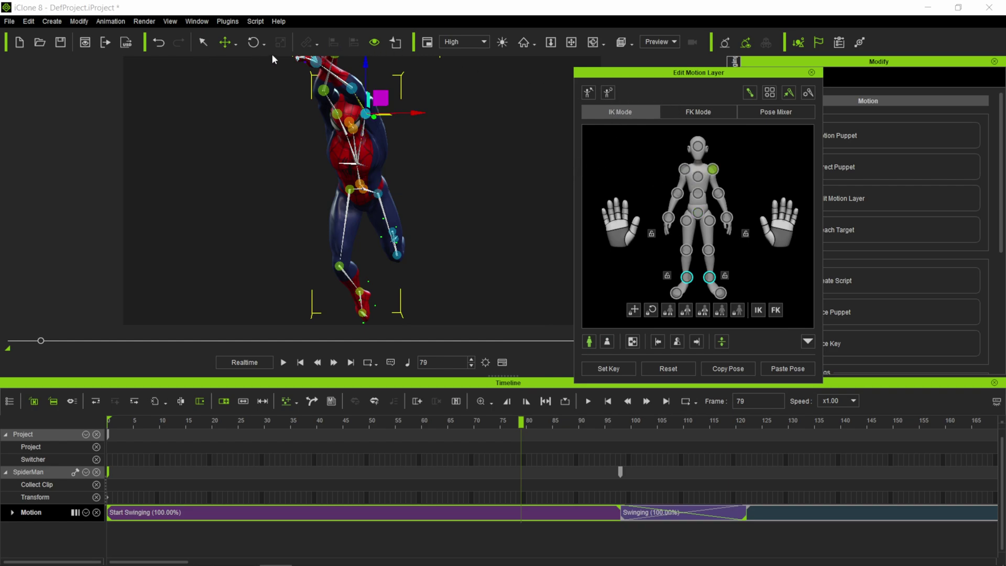
click(255, 42)
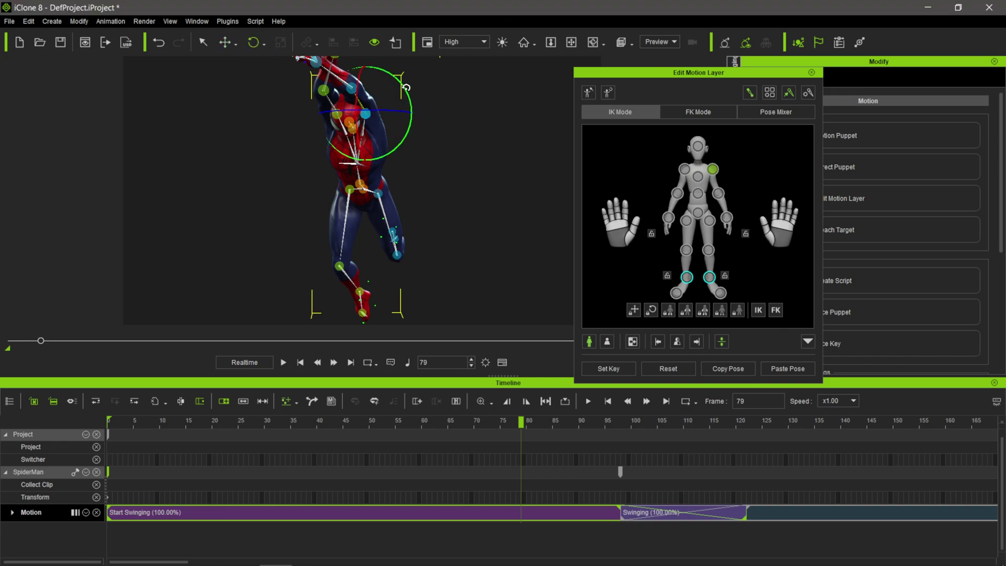
drag(406, 91, 420, 105)
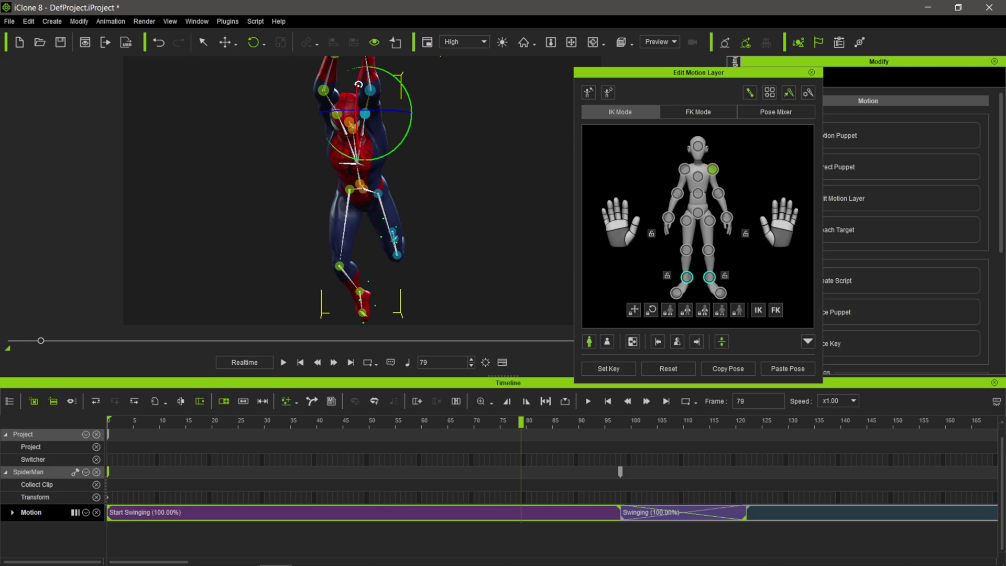
drag(358, 84, 409, 96)
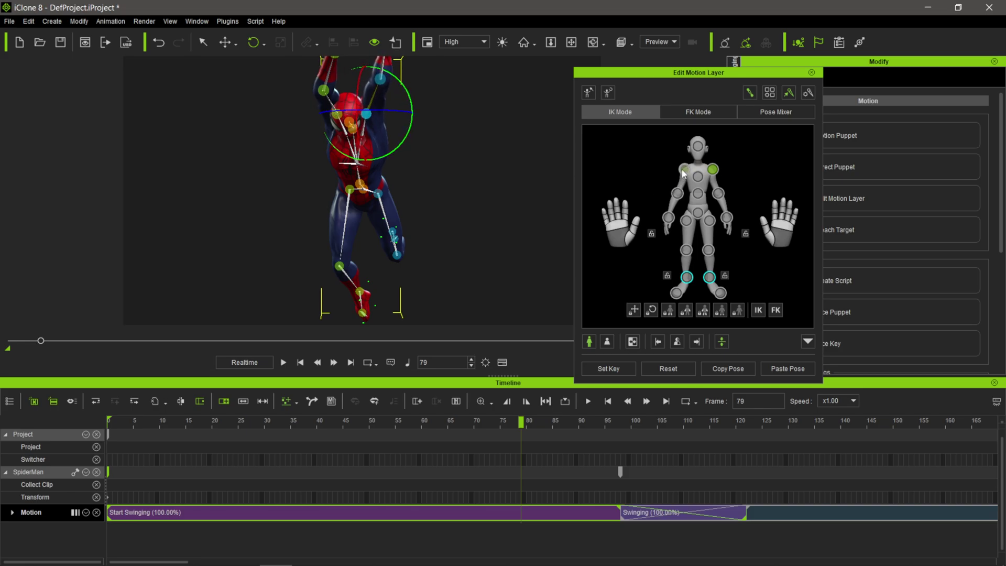
click(684, 170)
drag(370, 78, 387, 114)
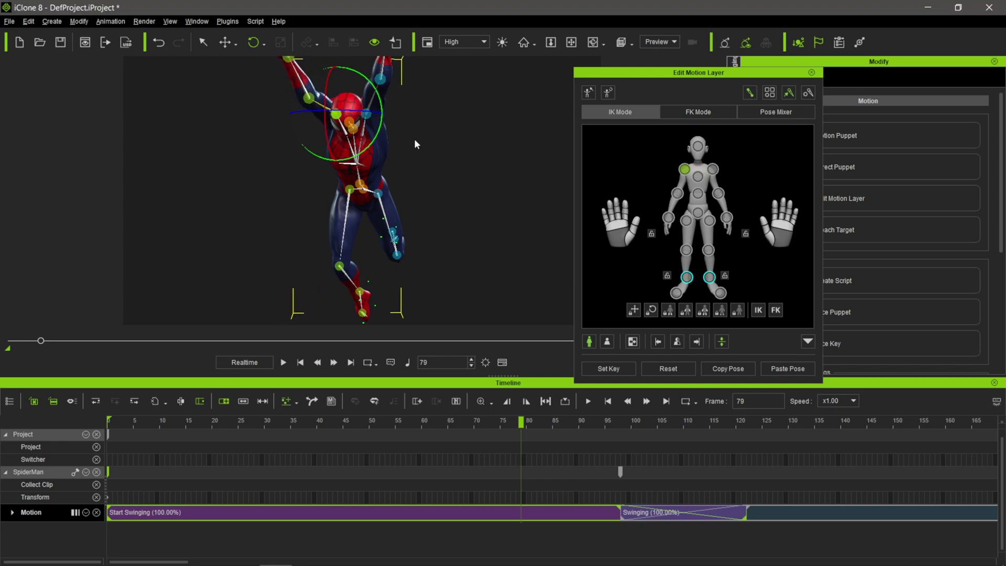
Rotate the left and right elbows so both forearms point straight up overhead.
middle_drag(416, 144, 404, 191)
click(314, 148)
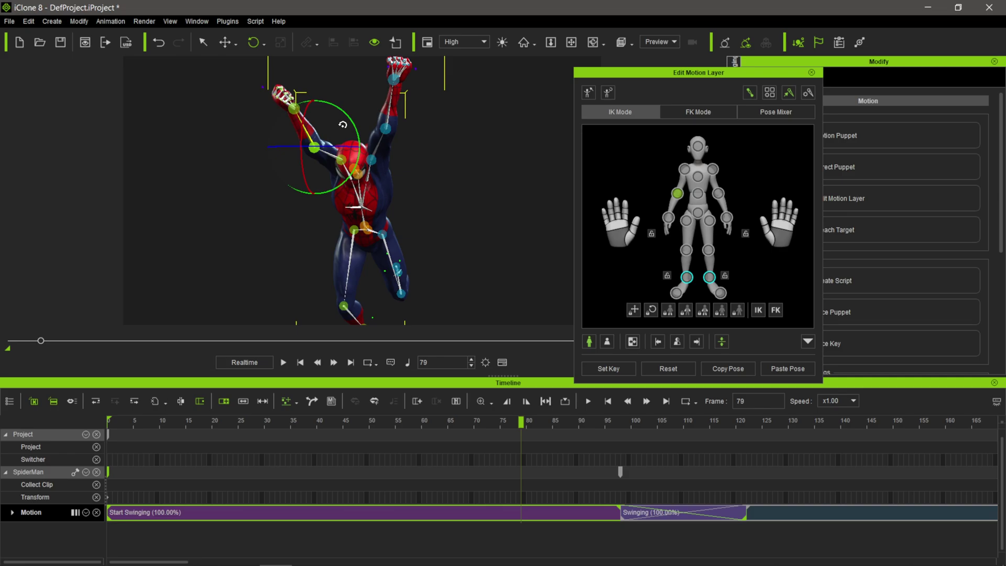
drag(351, 118, 374, 141)
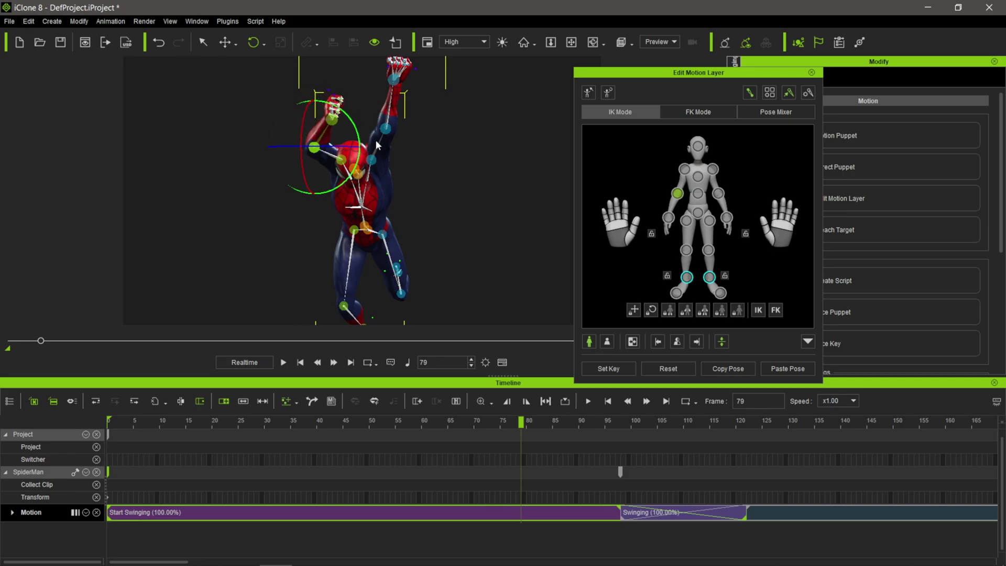
click(387, 130)
drag(421, 104, 405, 93)
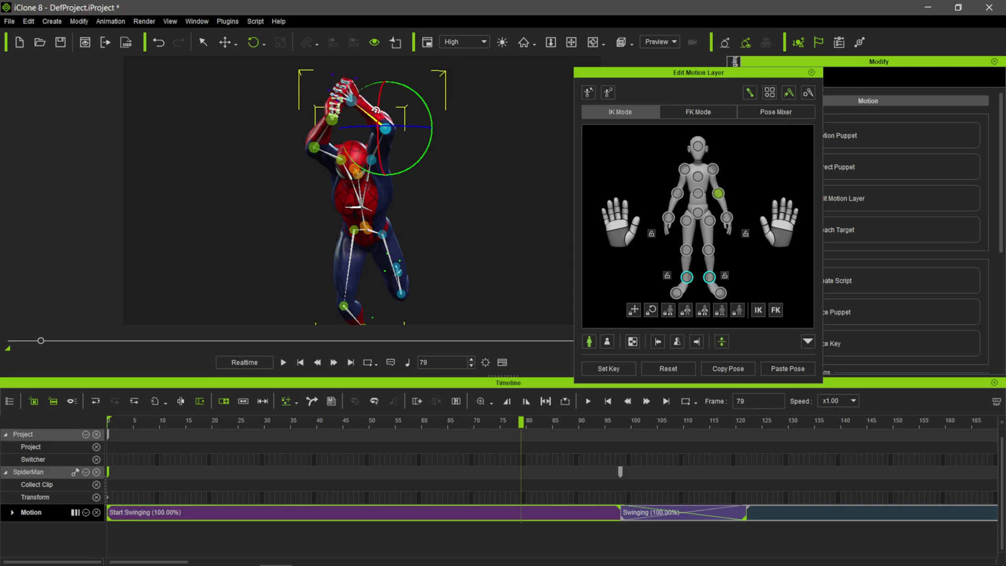
right_drag(442, 181, 461, 190)
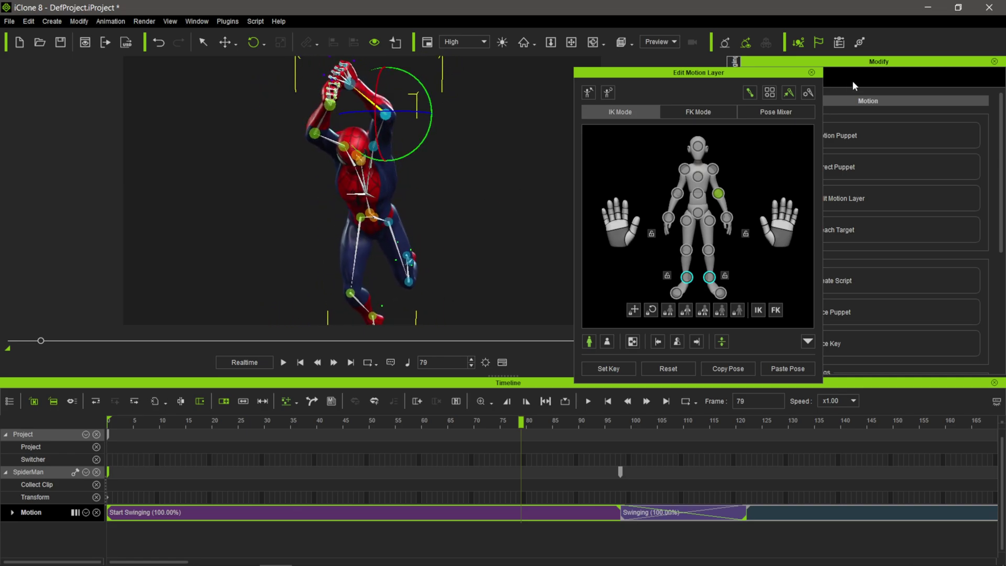
Close Edit Motion Layer and preview the corrected animation from near the start.
click(810, 73)
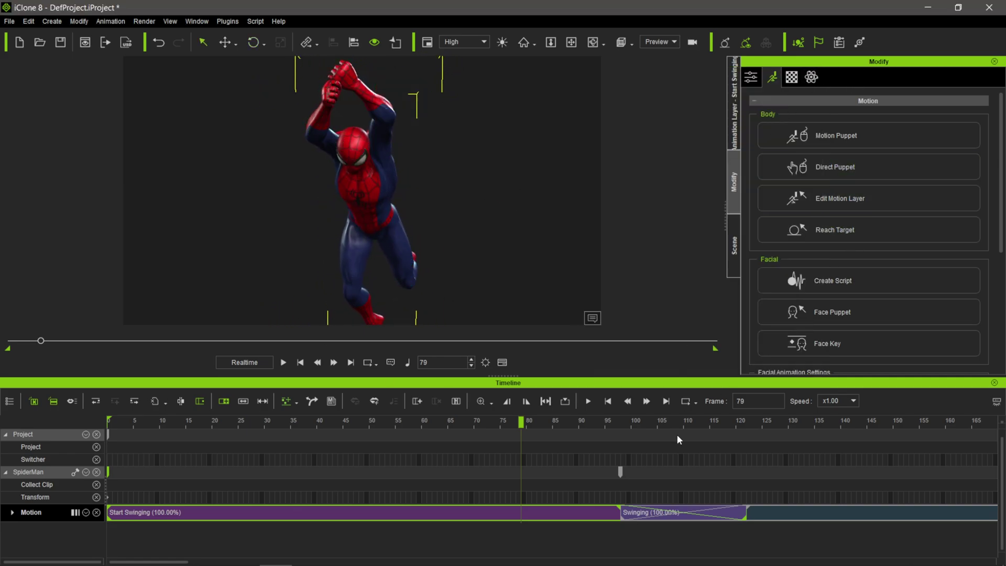
drag(518, 415, 388, 441)
click(588, 401)
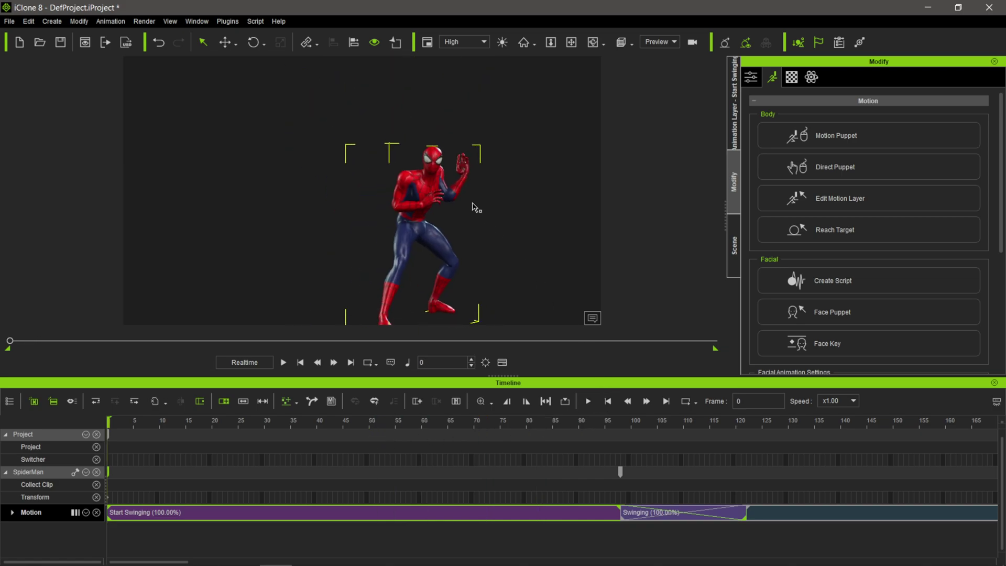
middle_drag(448, 249, 461, 220)
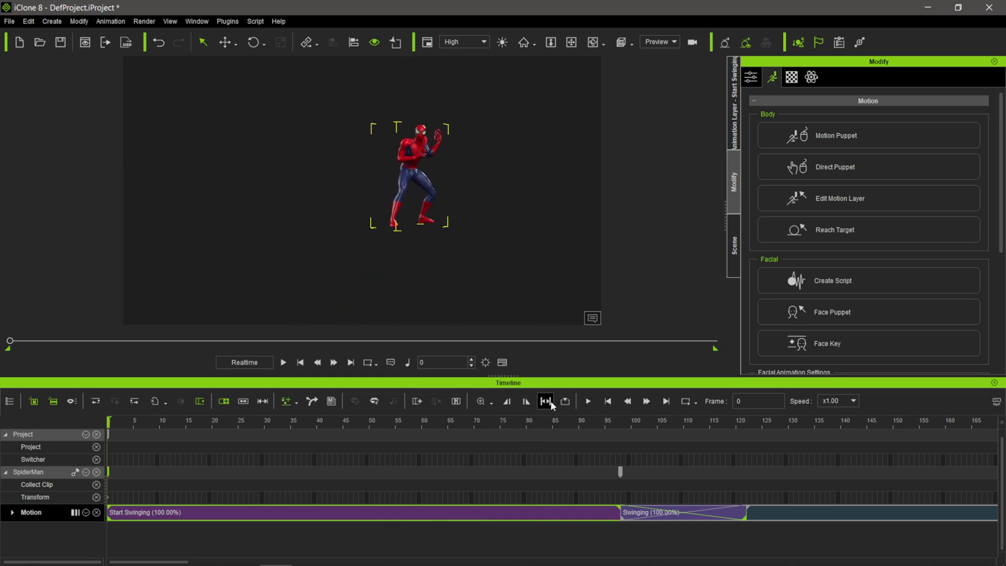
click(588, 401)
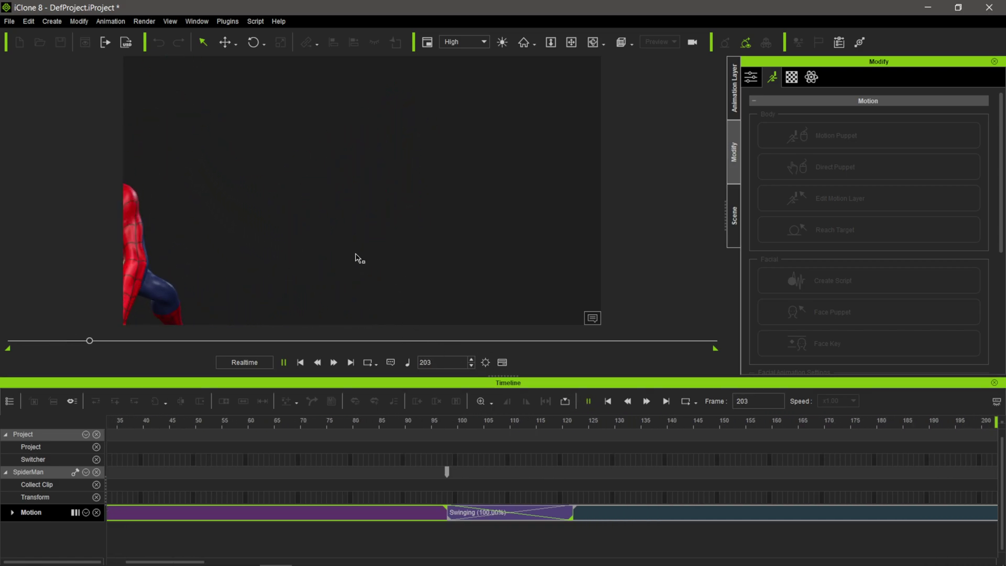
key(space)
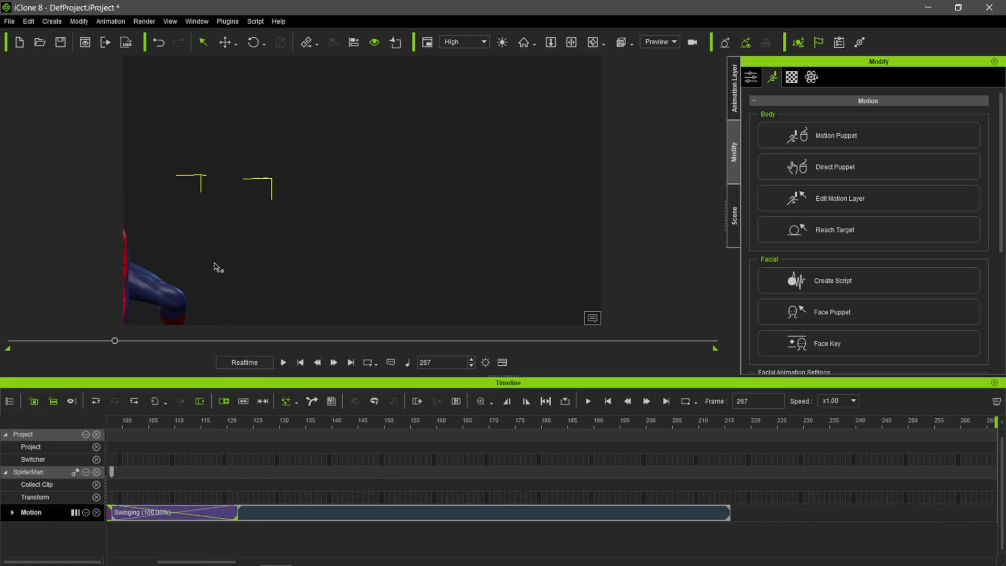
Replay the swing sequence from the first frame, then scrub to around frame 98.
drag(215, 267, 438, 188)
click(300, 363)
click(283, 362)
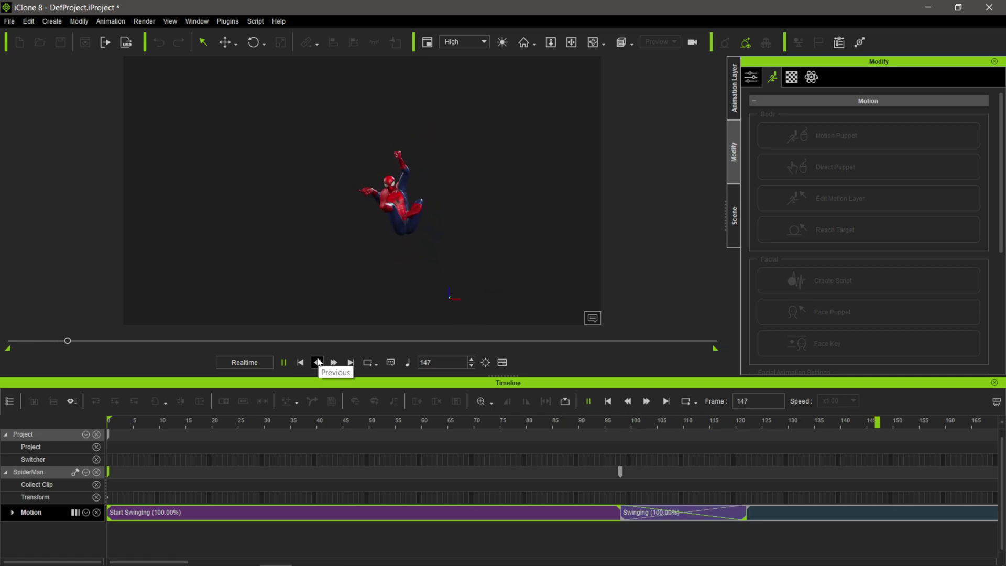
click(284, 362)
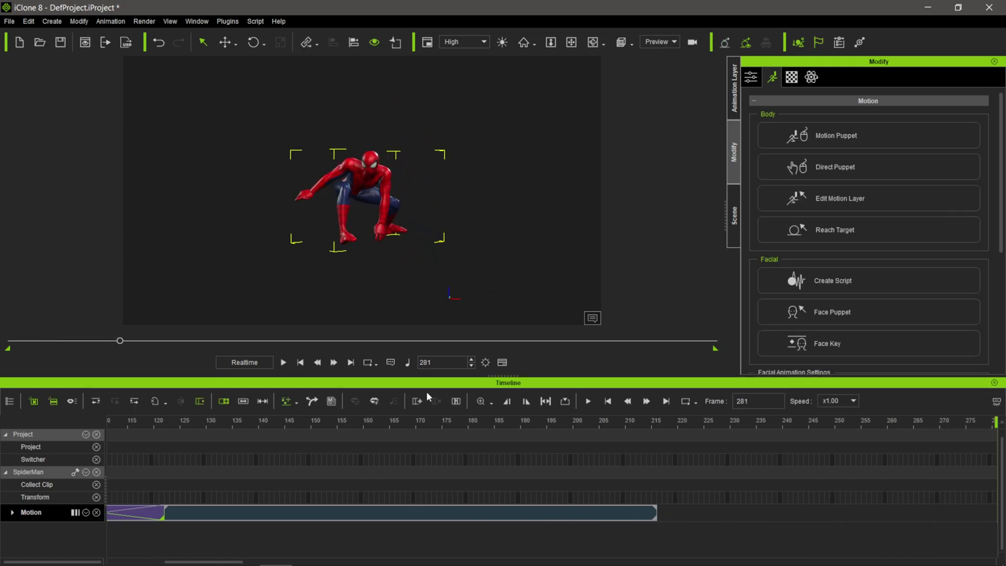
click(607, 401)
drag(342, 419, 620, 422)
Scrub forward through the clip transition, then back into Start Swinging near frame 53.
drag(734, 439, 857, 441)
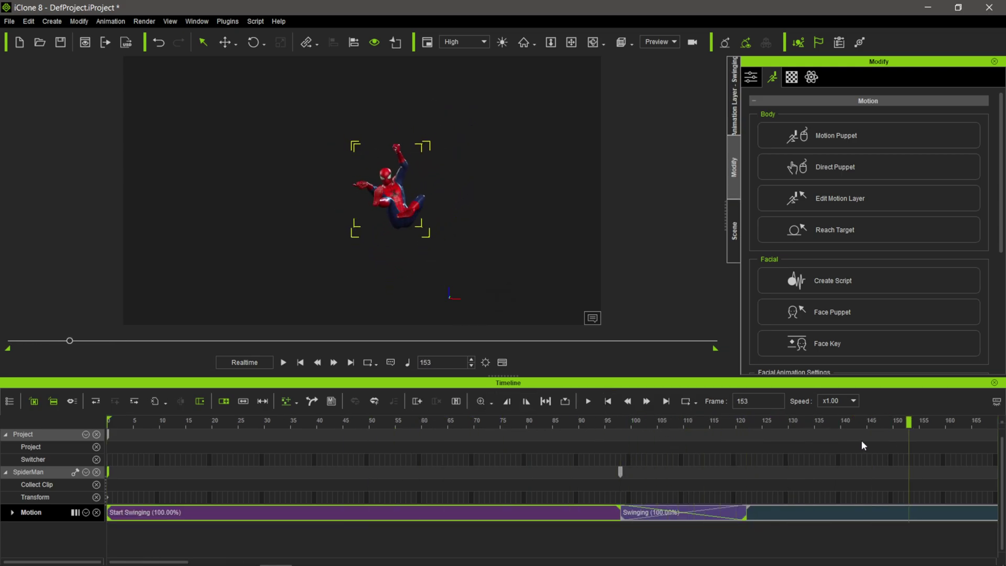
drag(624, 455, 478, 453)
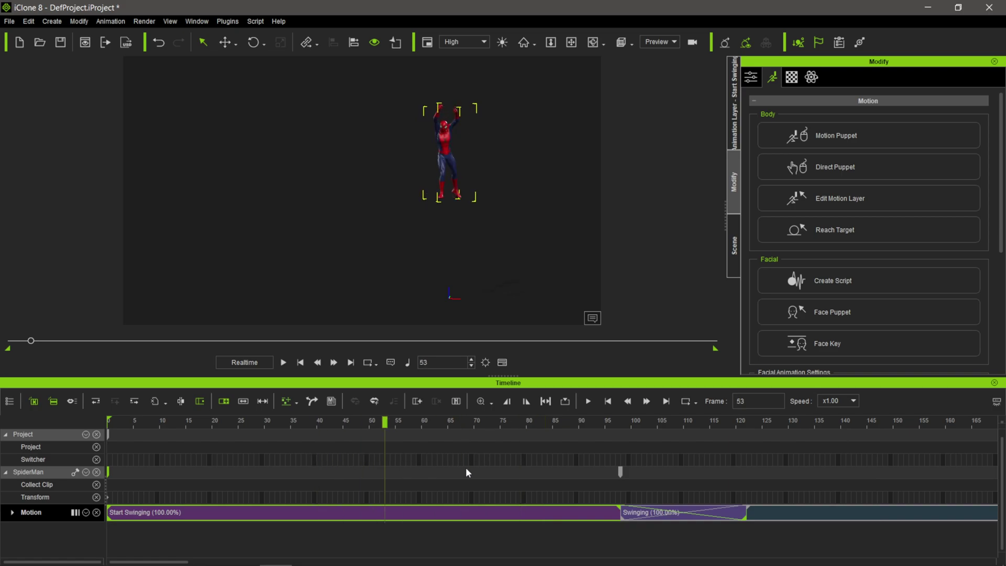